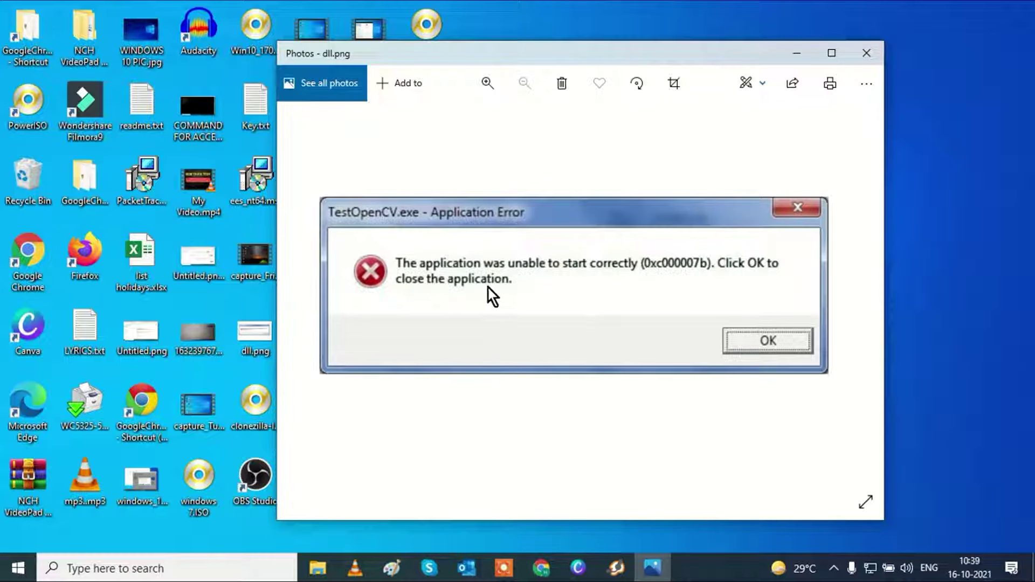
# Minimize the dll.png error picture and check the launch options of the Spark desktop shortcut
pyautogui.click(796, 53)
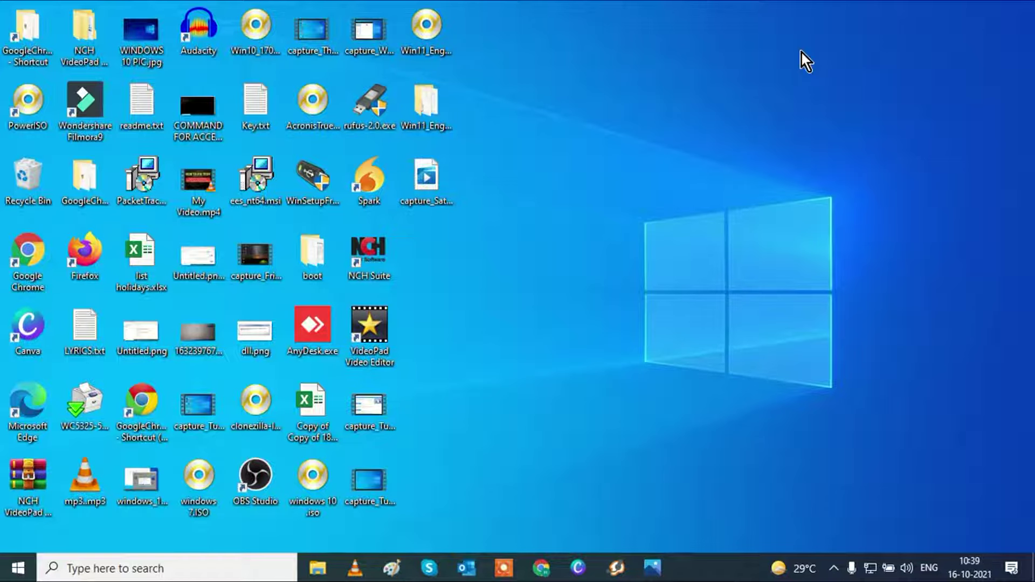
pyautogui.doubleClick(372, 183)
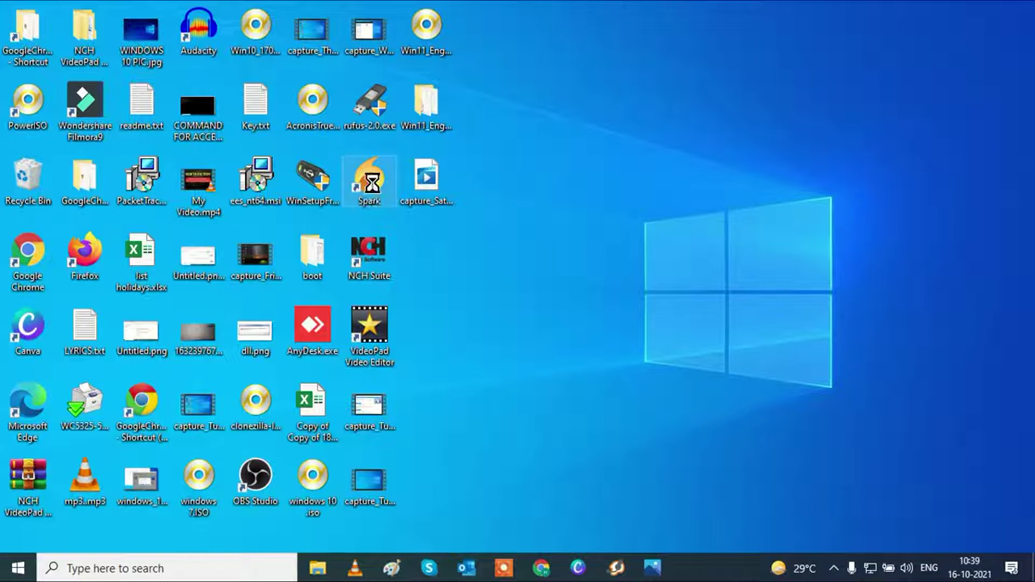
pyautogui.rightClick(372, 185)
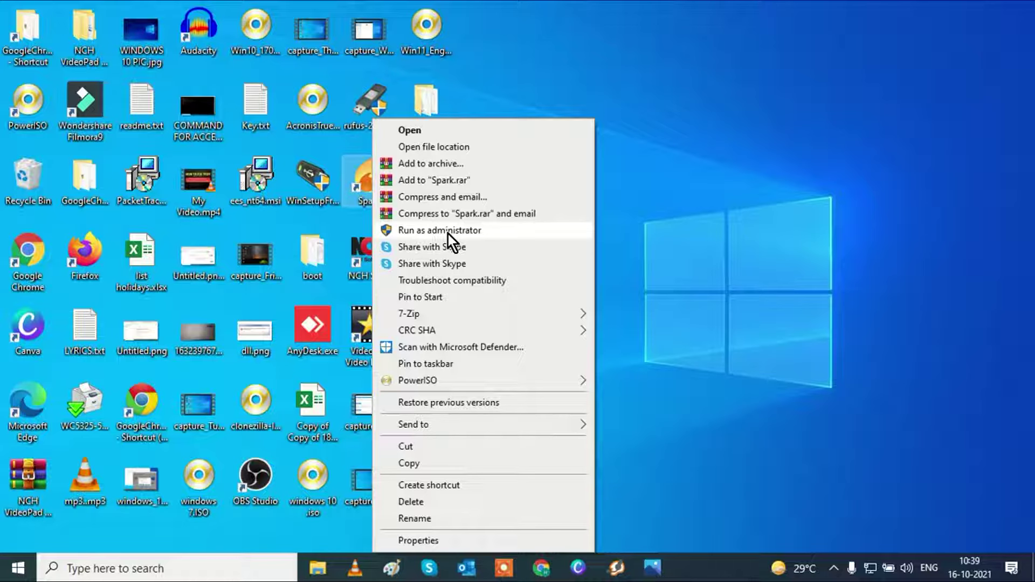
pyautogui.click(800, 118)
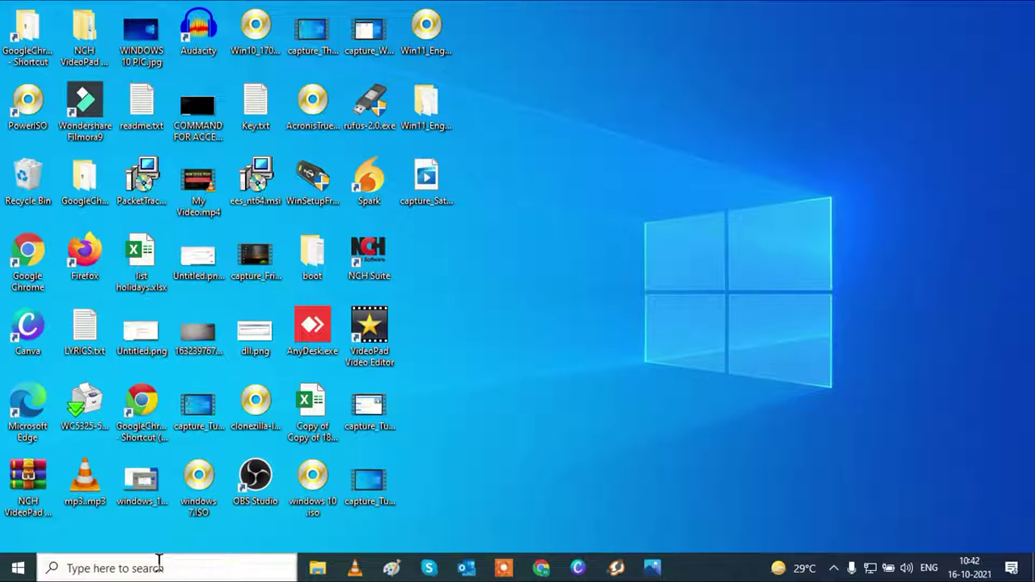
# Open Control Panel, keep its items shown as large icons, and go to Programs and Features
pyautogui.click(159, 569)
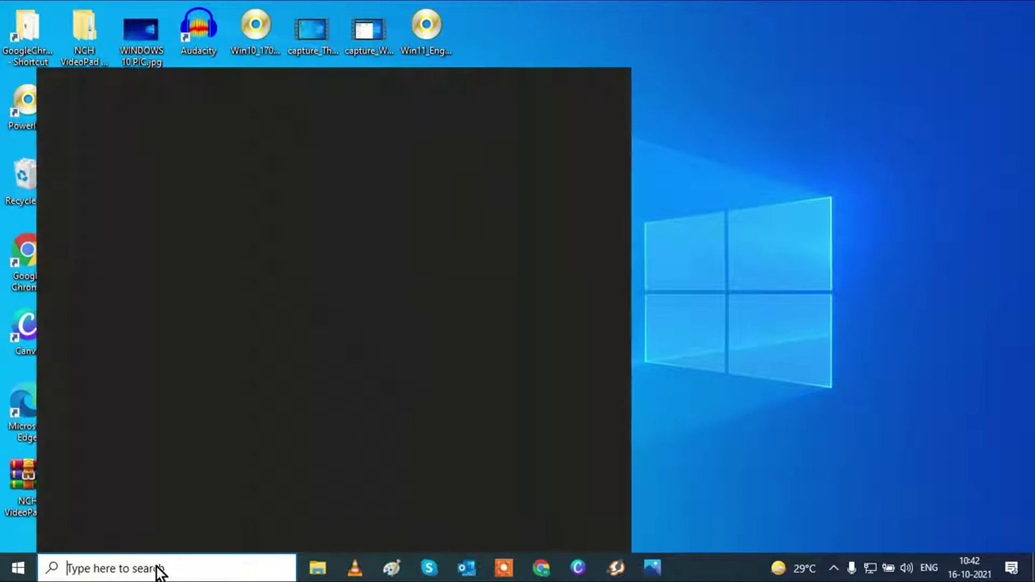
pyautogui.write('con')
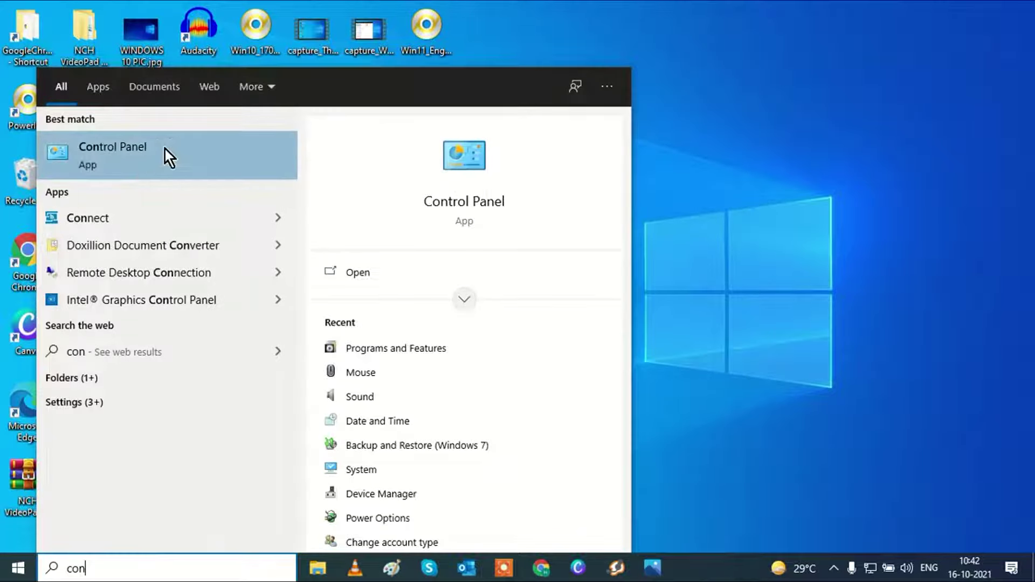
pyautogui.click(143, 148)
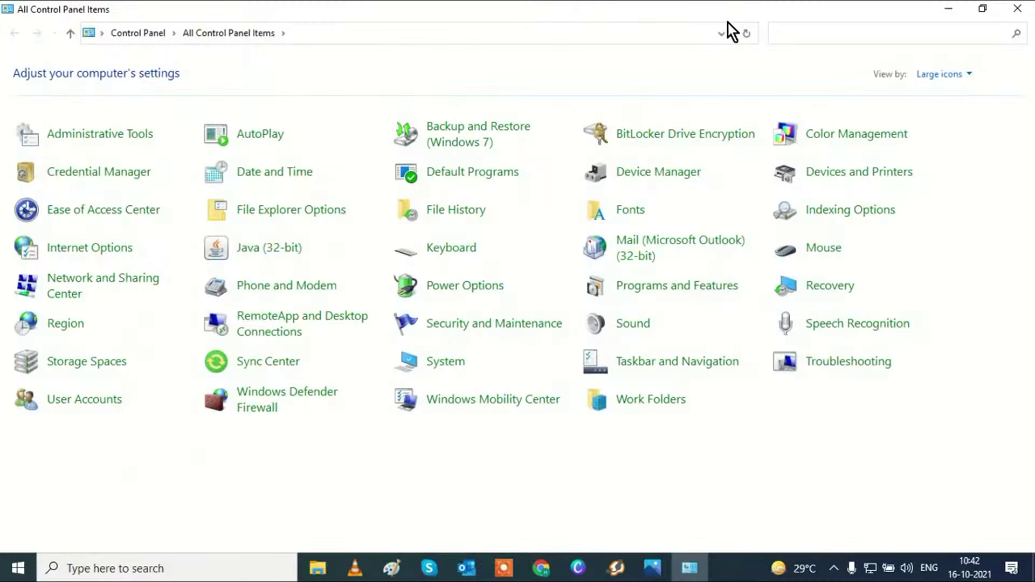
pyautogui.click(953, 75)
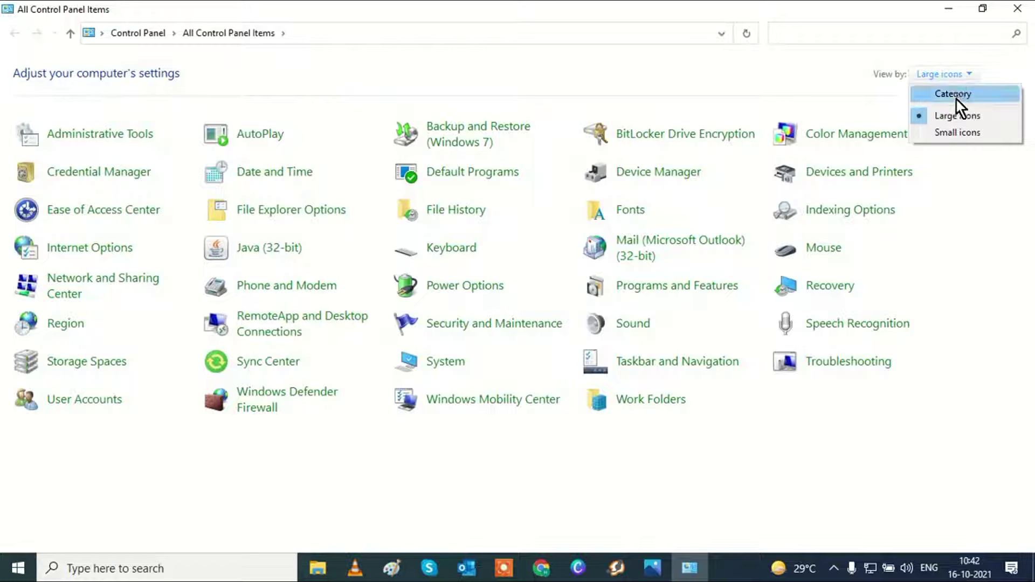
pyautogui.click(952, 115)
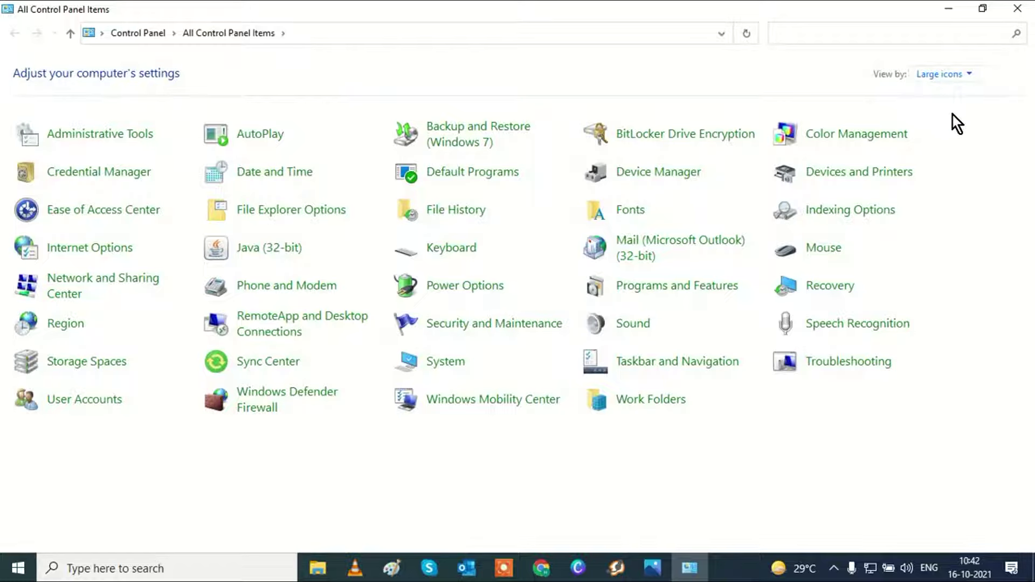
pyautogui.click(661, 294)
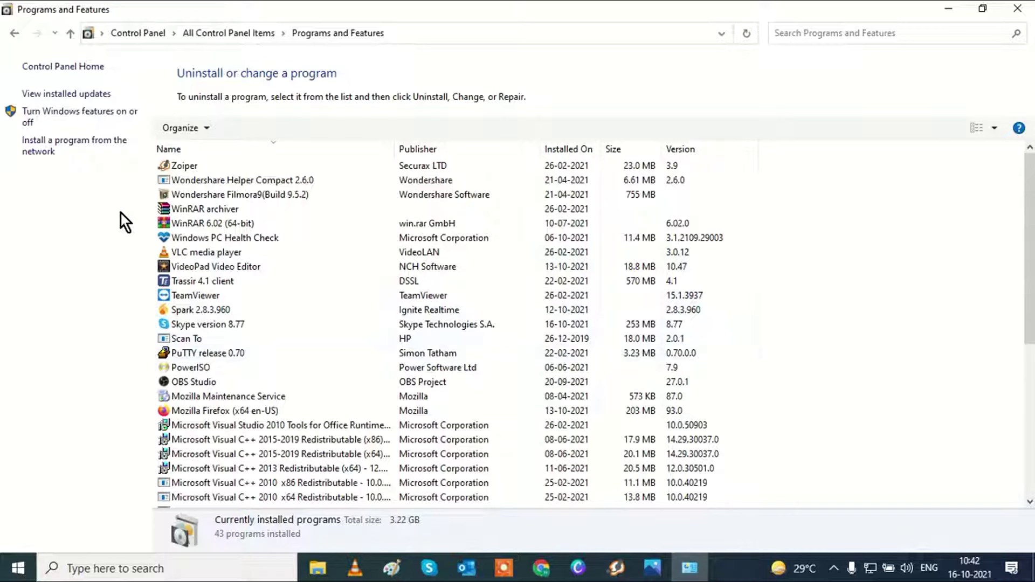
# Turn on the Windows feature .NET Framework 3.5 (includes .NET 2.0 and 3.0), letting Windows Update download its files, and close Programs and Features
pyautogui.click(89, 116)
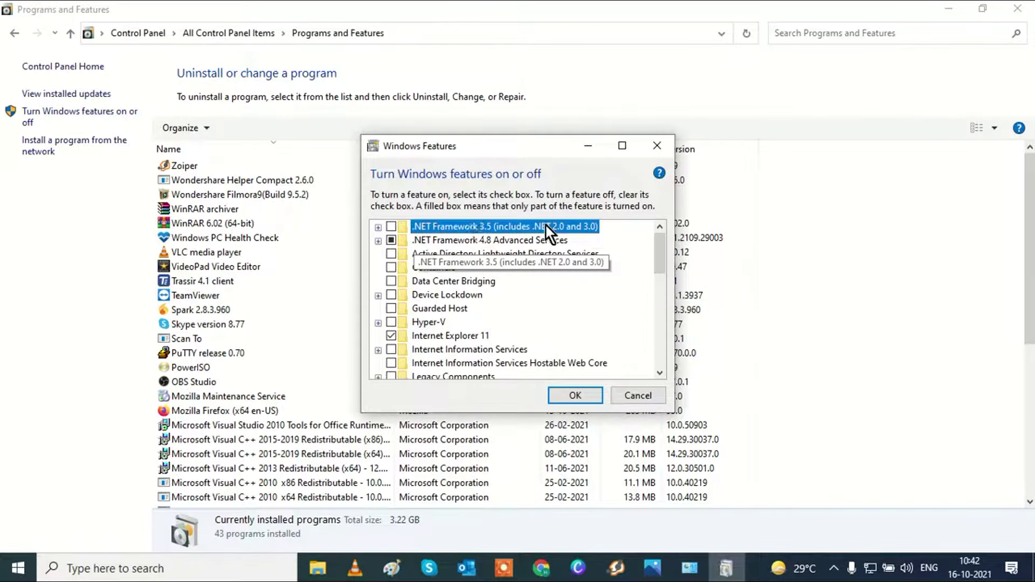
pyautogui.click(391, 226)
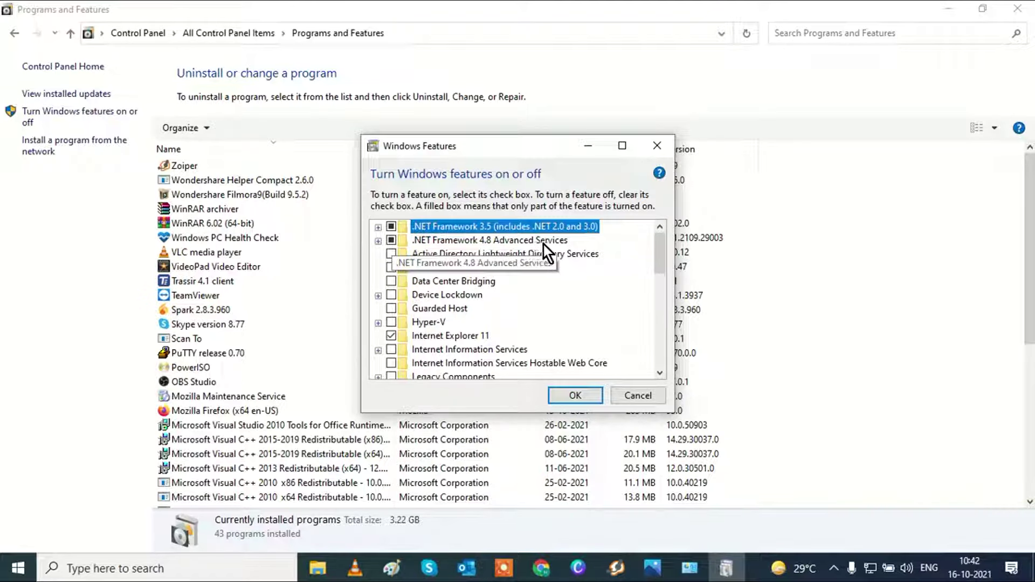
pyautogui.click(575, 395)
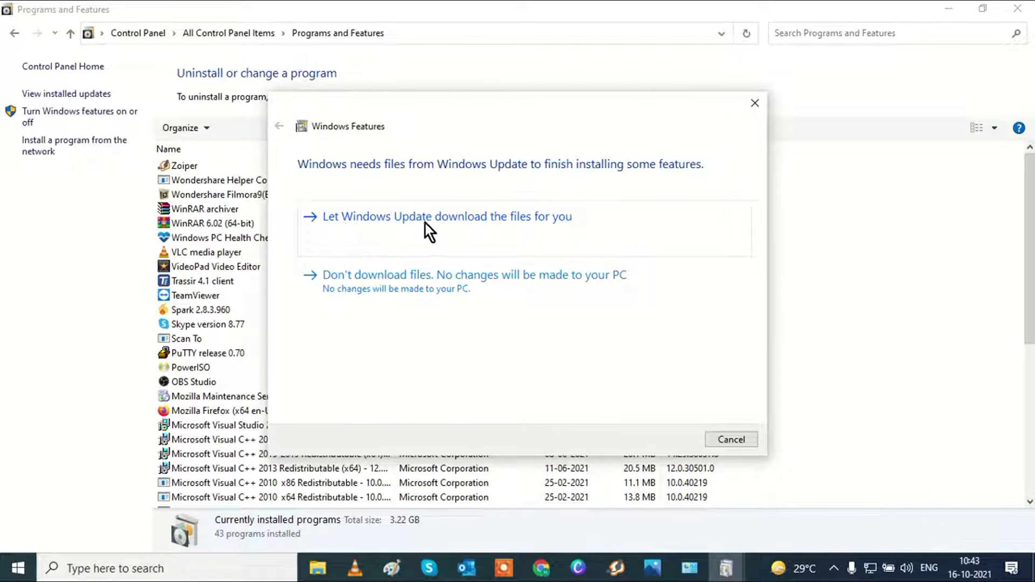
pyautogui.click(508, 222)
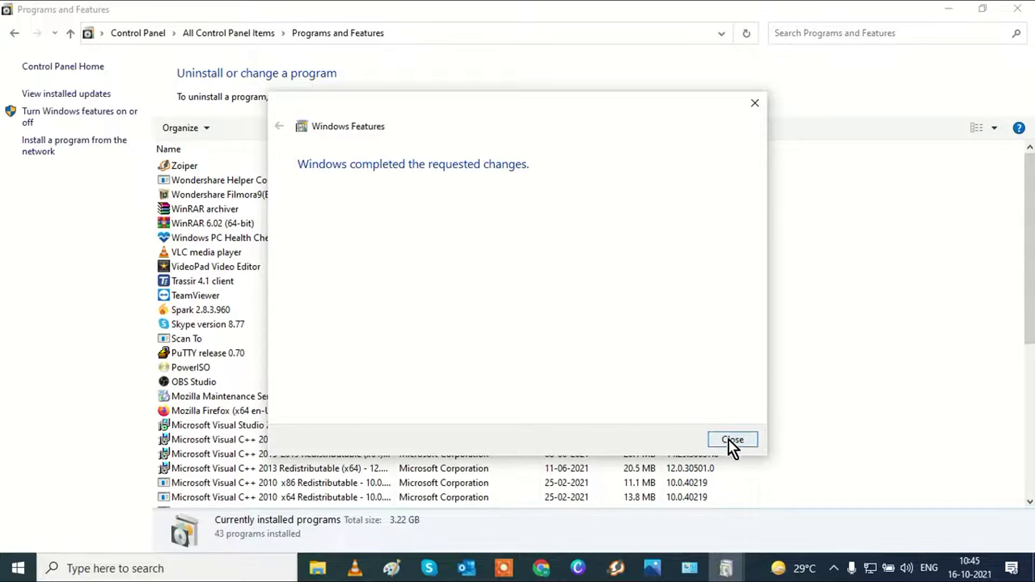
pyautogui.click(729, 441)
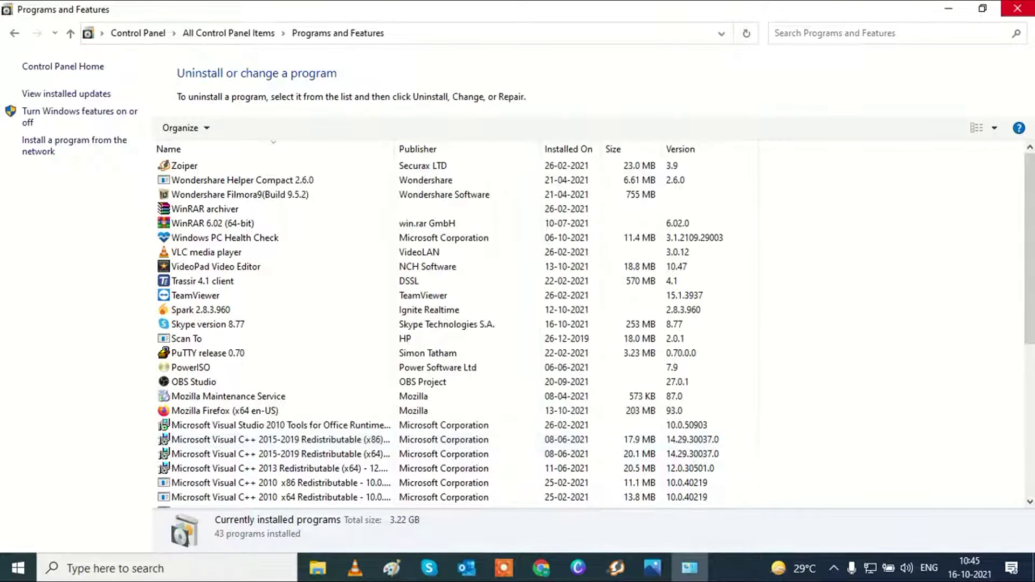
pyautogui.click(1016, 8)
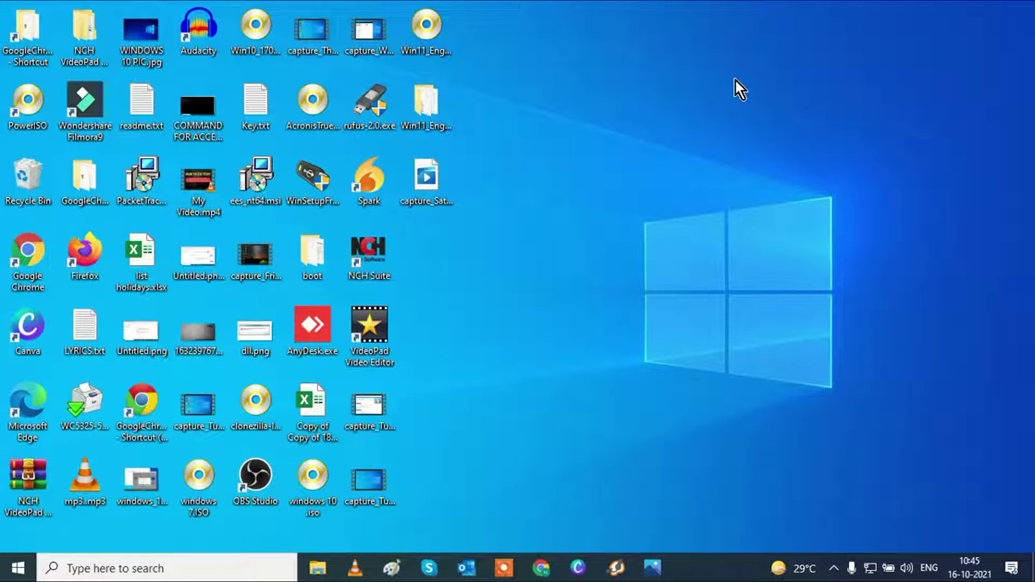
# Find Command Prompt through a Windows search for cmd and run it as administrator
pyautogui.click(176, 567)
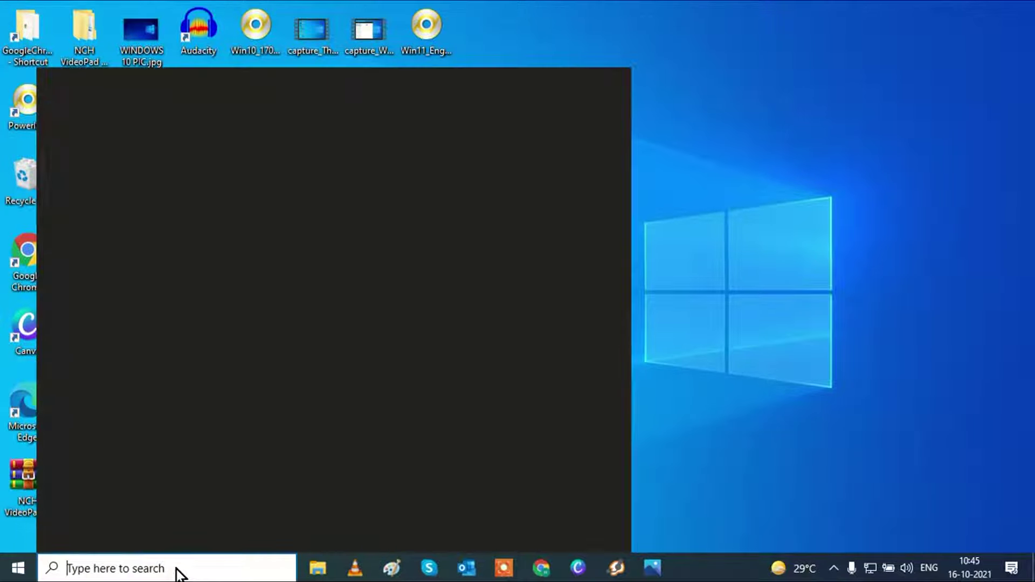
pyautogui.write('cmd')
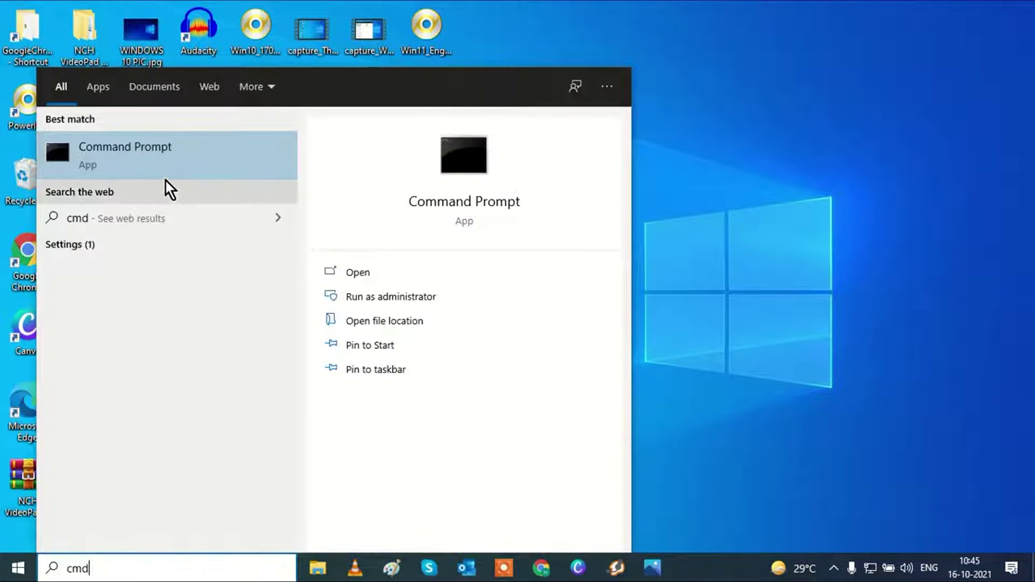
pyautogui.rightClick(174, 146)
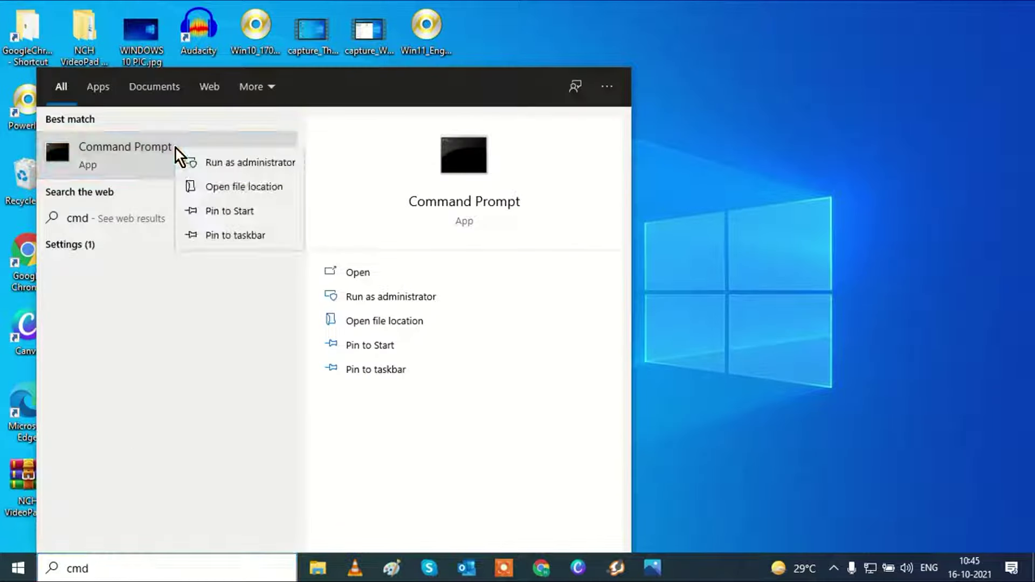
pyautogui.click(235, 164)
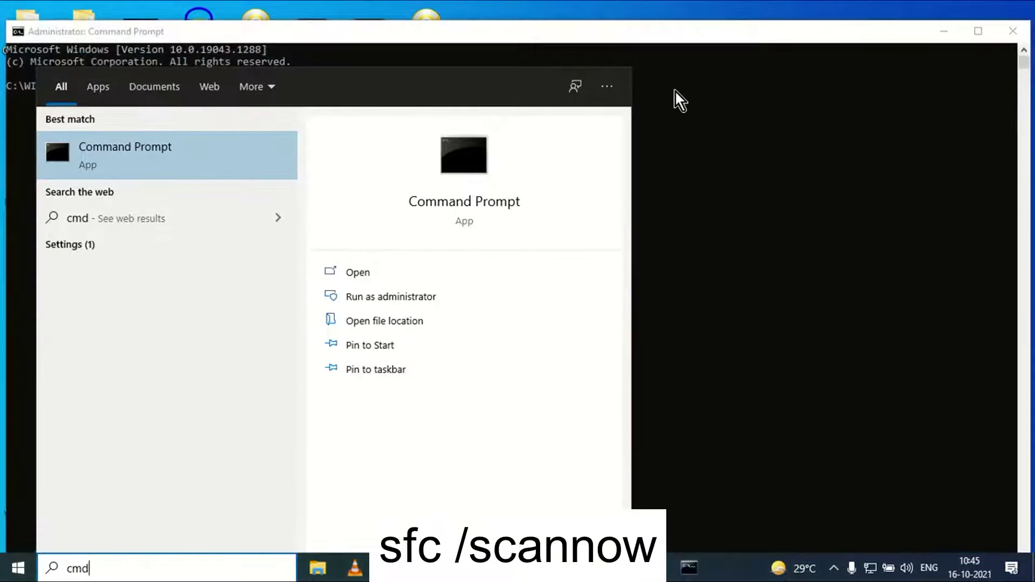
pyautogui.click(675, 91)
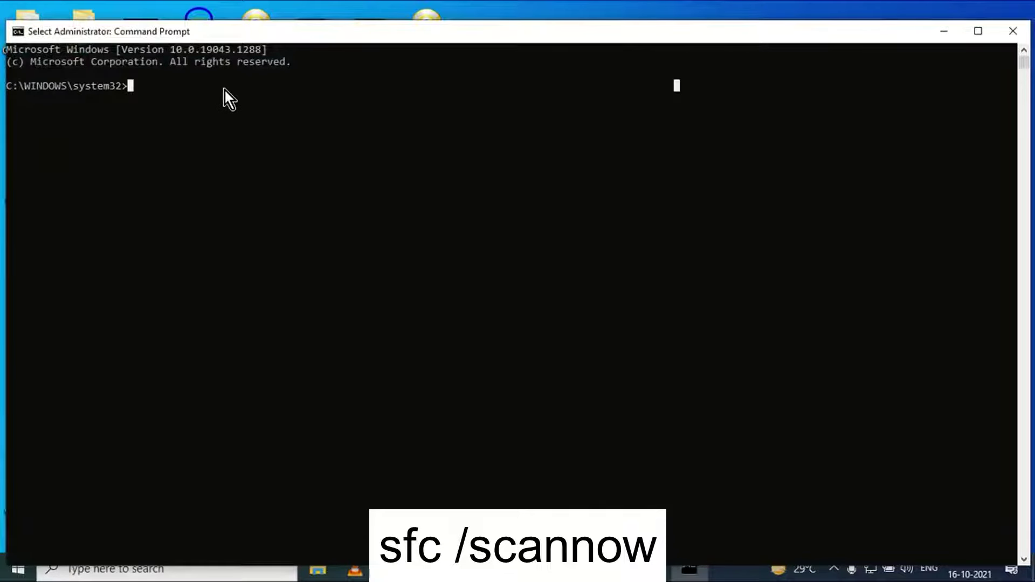
# Run the system file check with sfc /scannow and the image repair with DISM /Online /Cleanup-Image /RestoreHealth
pyautogui.write('sfc ')
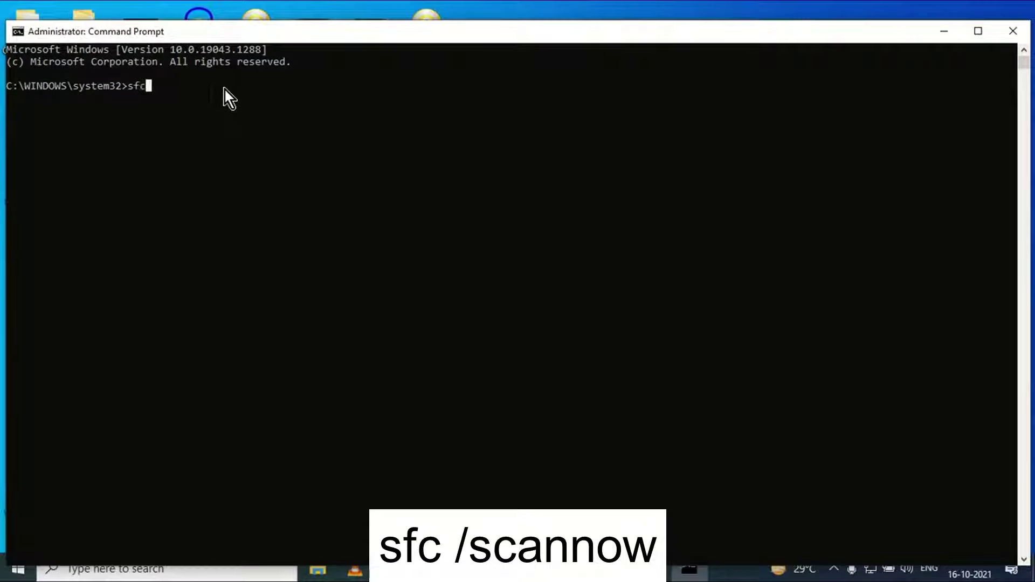
pyautogui.write('/scannow')
pyautogui.press('Return')
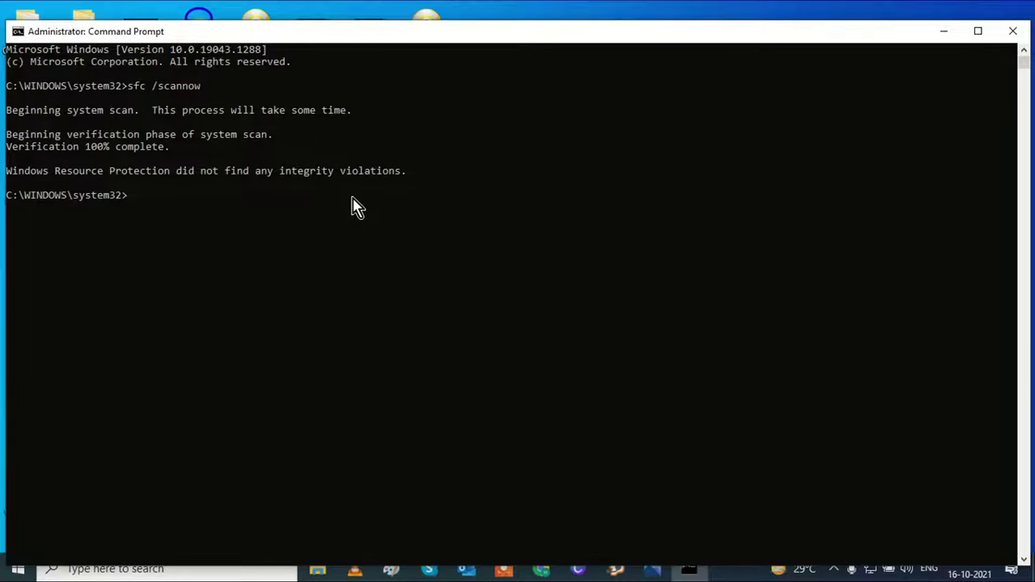
pyautogui.write('DISM /Online /Cleanup-Image /RestoreHealth')
pyautogui.press('Return')
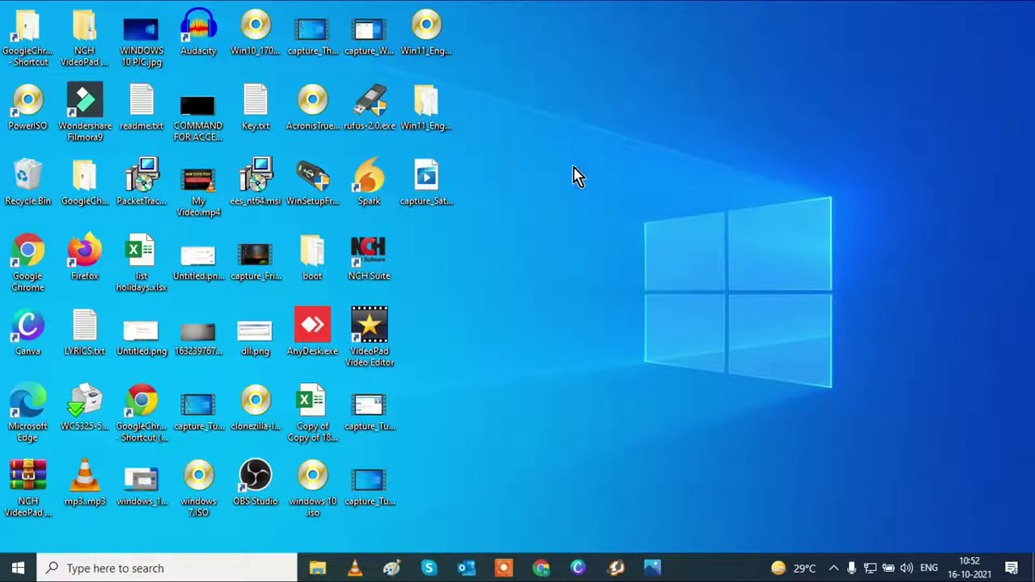
# Open a maximized File Explorer window and browse to the C:\Windows\System32 folder
pyautogui.click(317, 567)
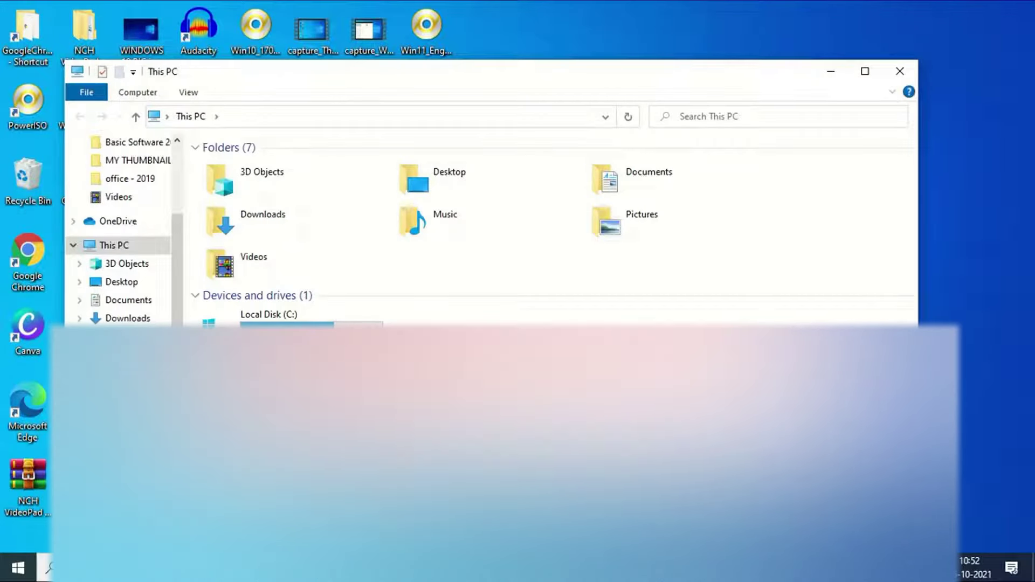
pyautogui.click(874, 71)
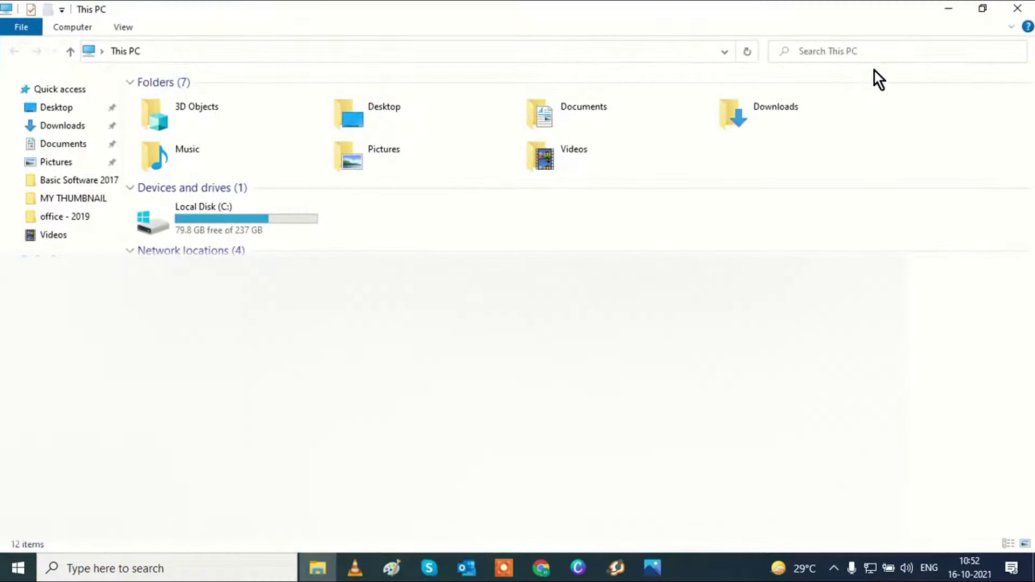
pyautogui.doubleClick(235, 217)
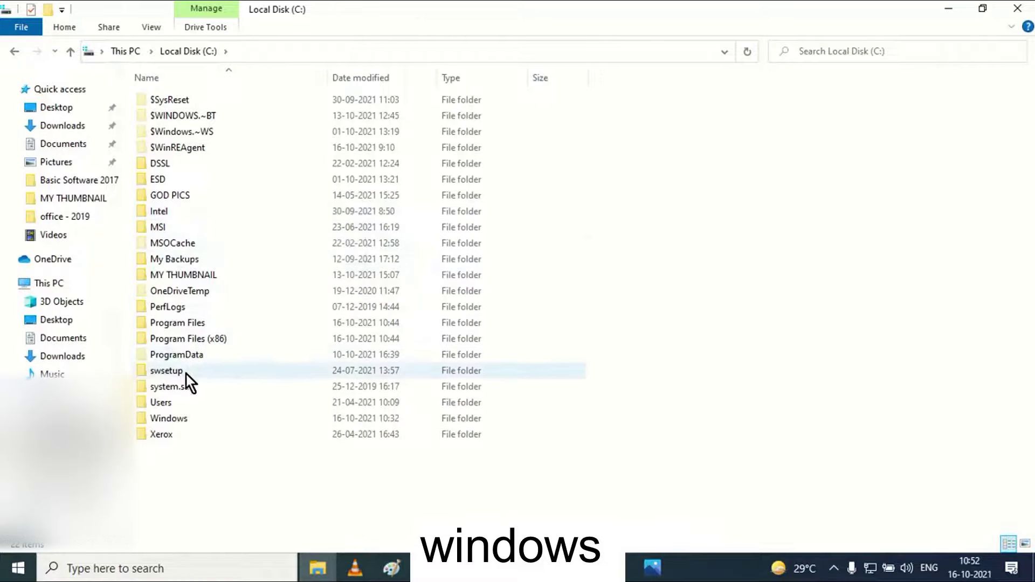
pyautogui.doubleClick(174, 415)
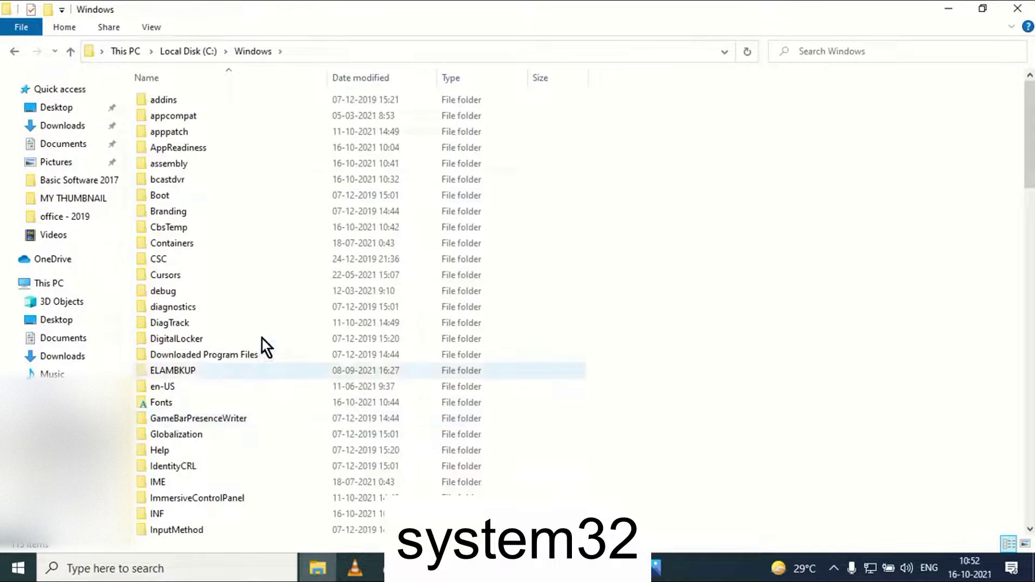
pyautogui.click(310, 185)
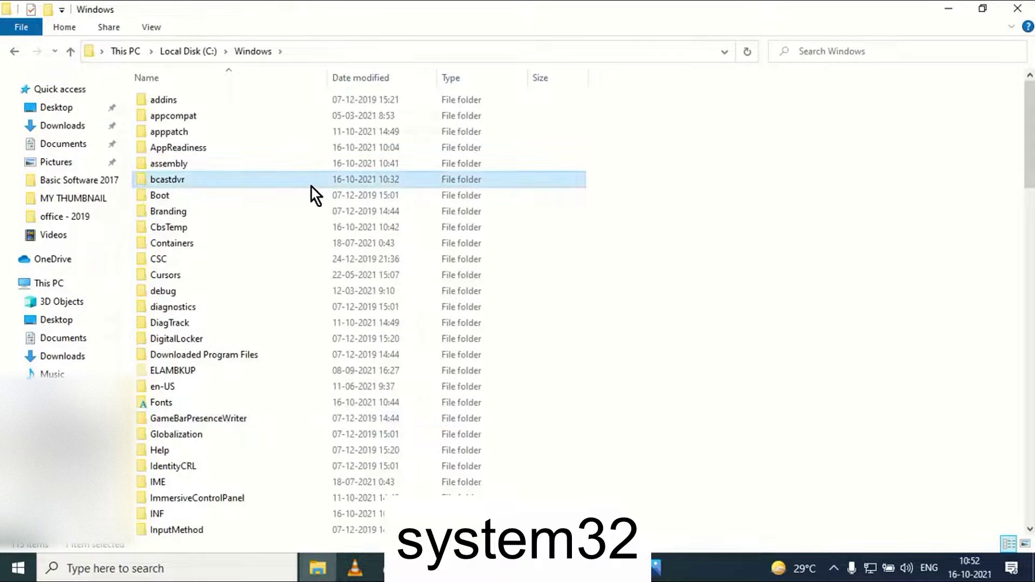
pyautogui.press('s')
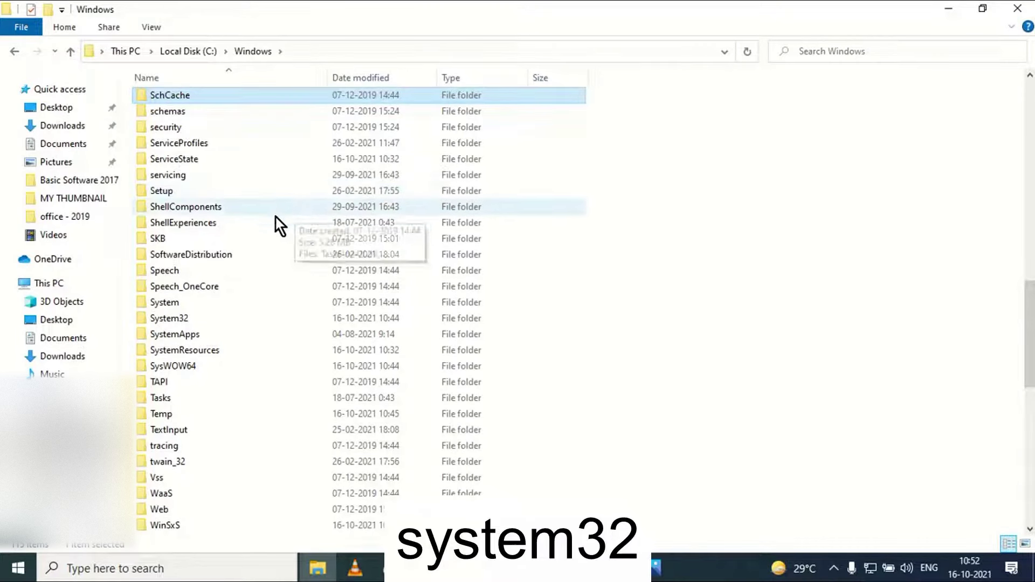
pyautogui.doubleClick(186, 319)
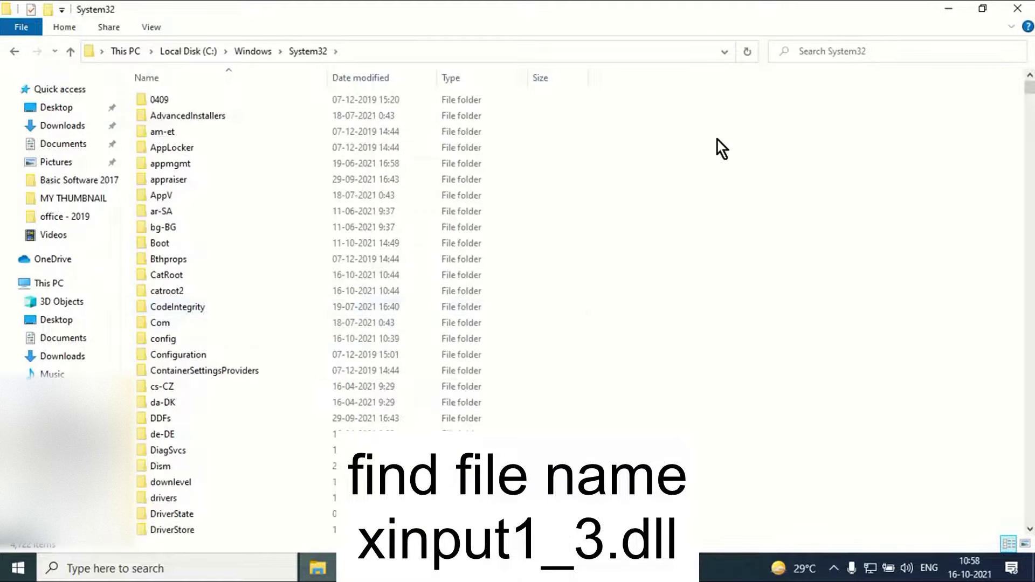
# Search the System32 folder for xinput1_3.dll
pyautogui.click(854, 51)
pyautogui.write('xinput1_3.dll')
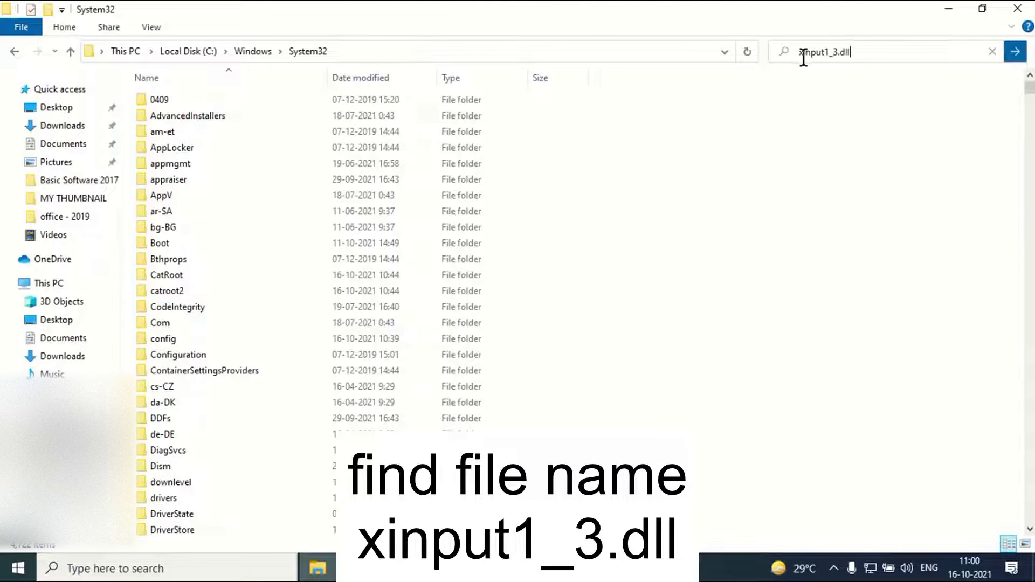
pyautogui.click(1017, 55)
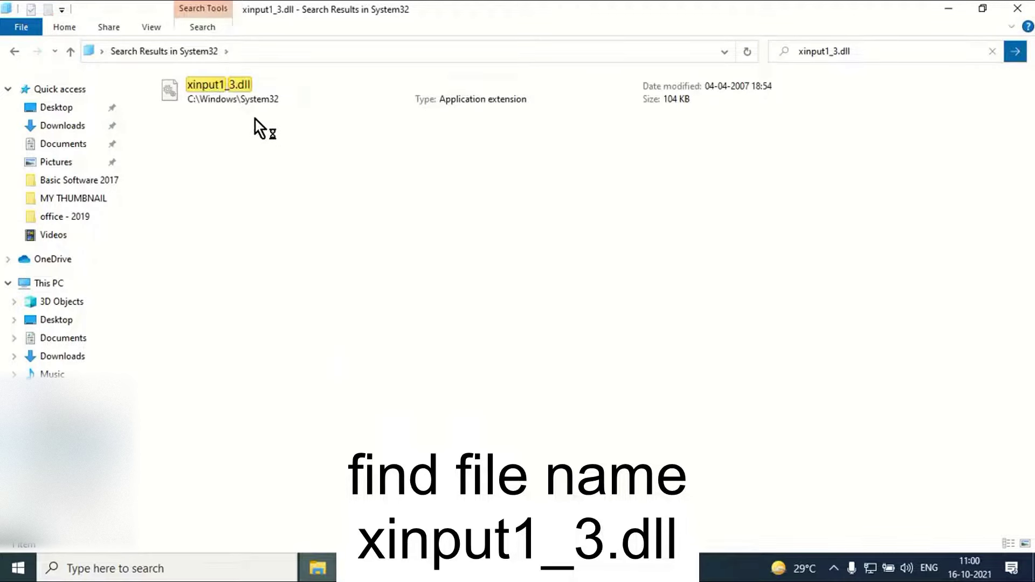
pyautogui.click(232, 88)
pyautogui.rightClick(231, 88)
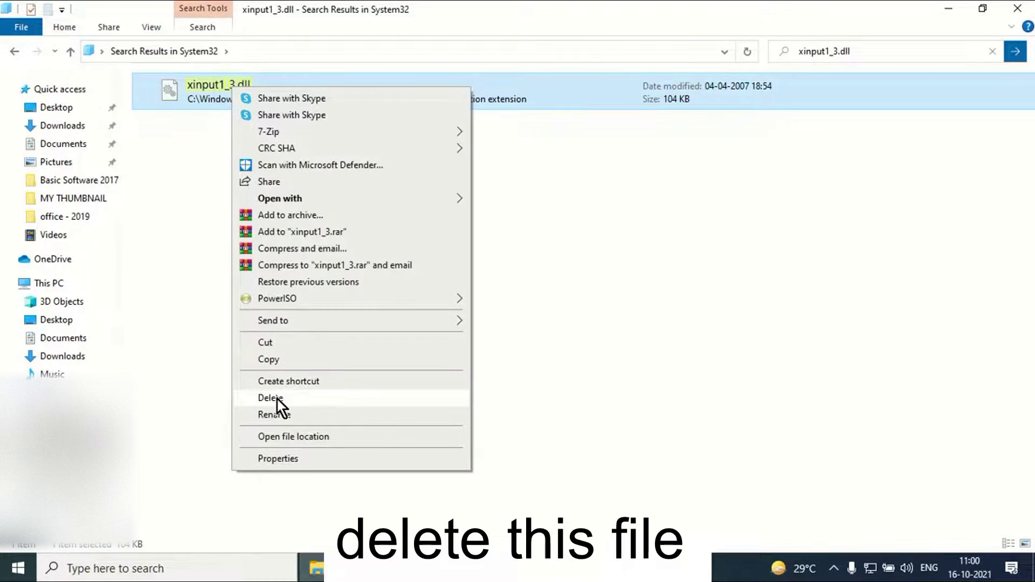
pyautogui.click(167, 247)
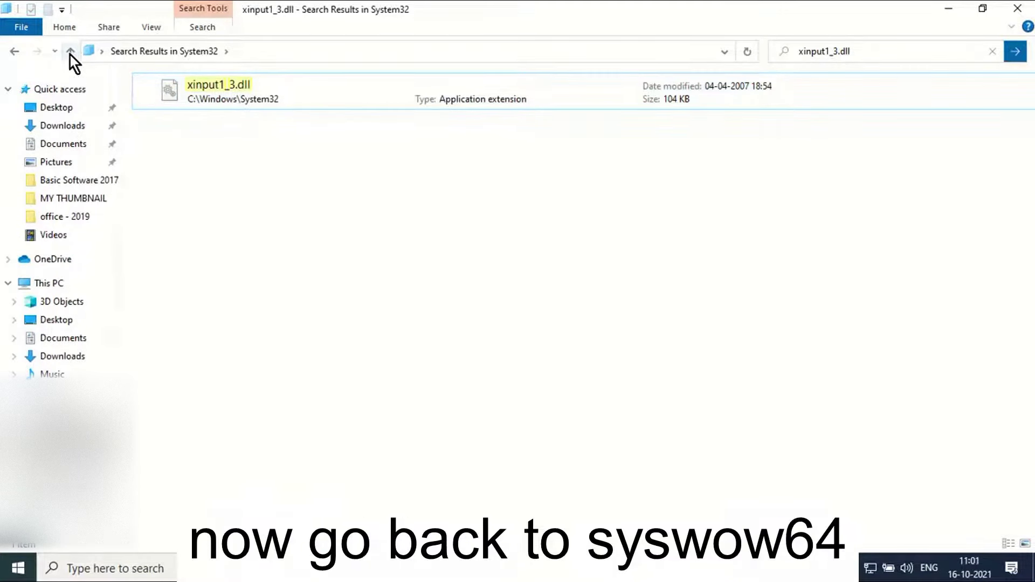
# Return to the C:\Windows folder and open its SysWOW64 subfolder
pyautogui.click(13, 52)
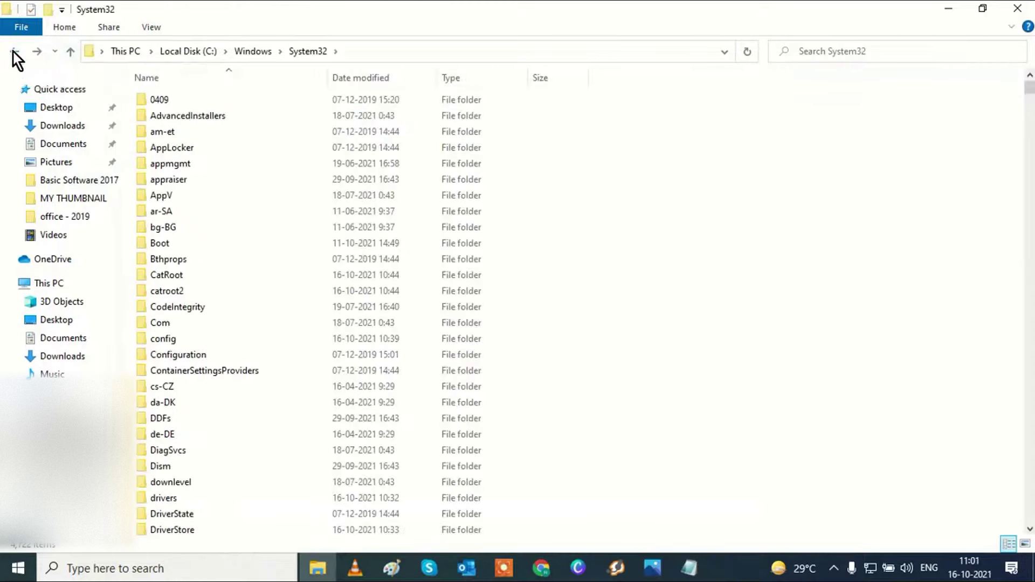
pyautogui.click(13, 52)
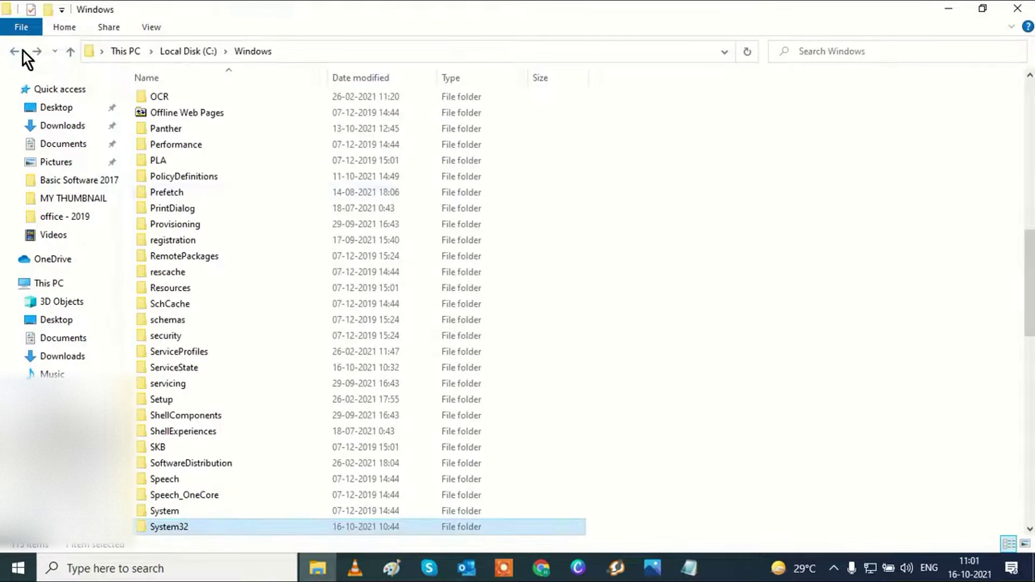
pyautogui.scroll(-7, 351, 308)
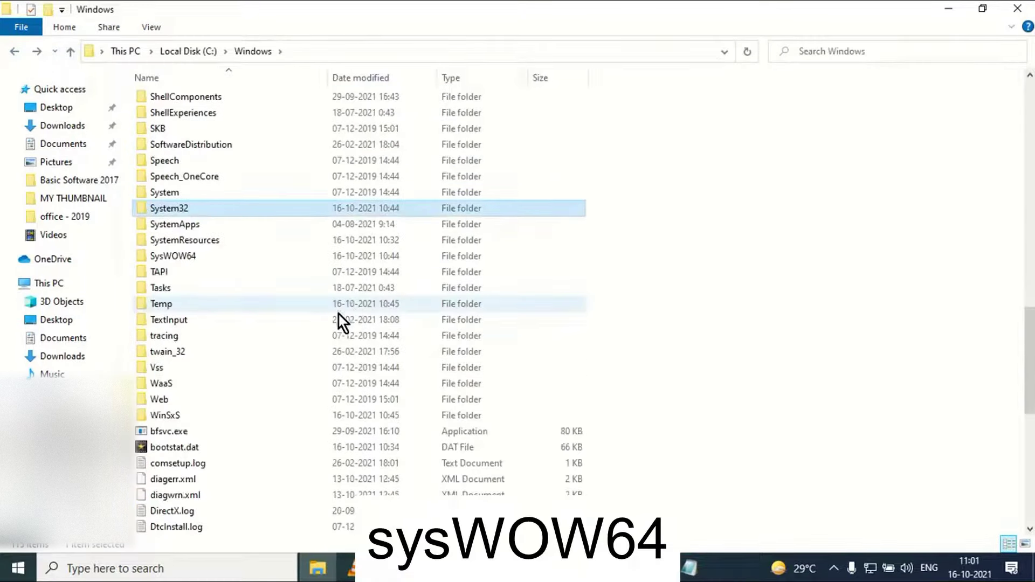
pyautogui.click(182, 251)
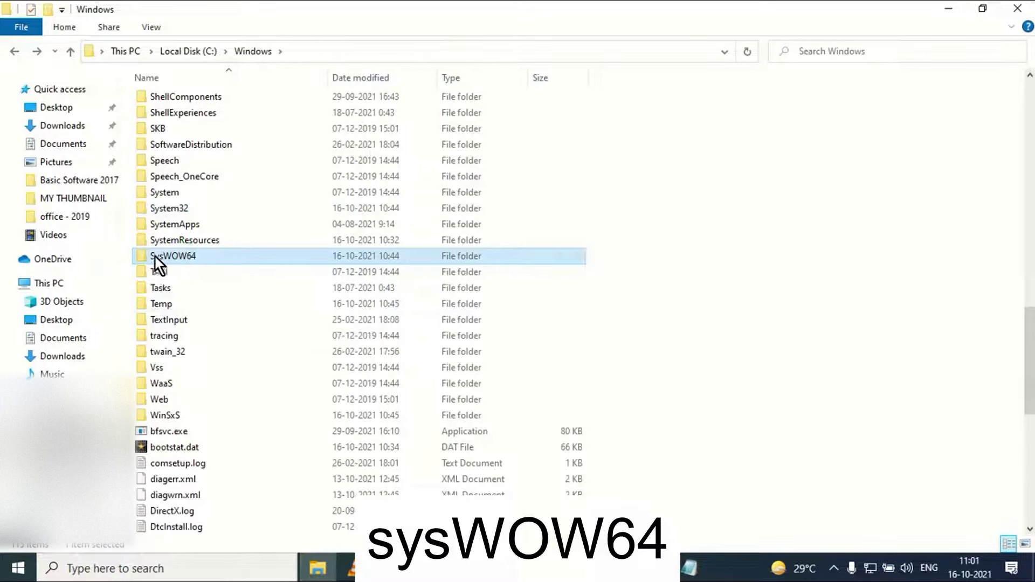
pyautogui.moveTo(186, 261)
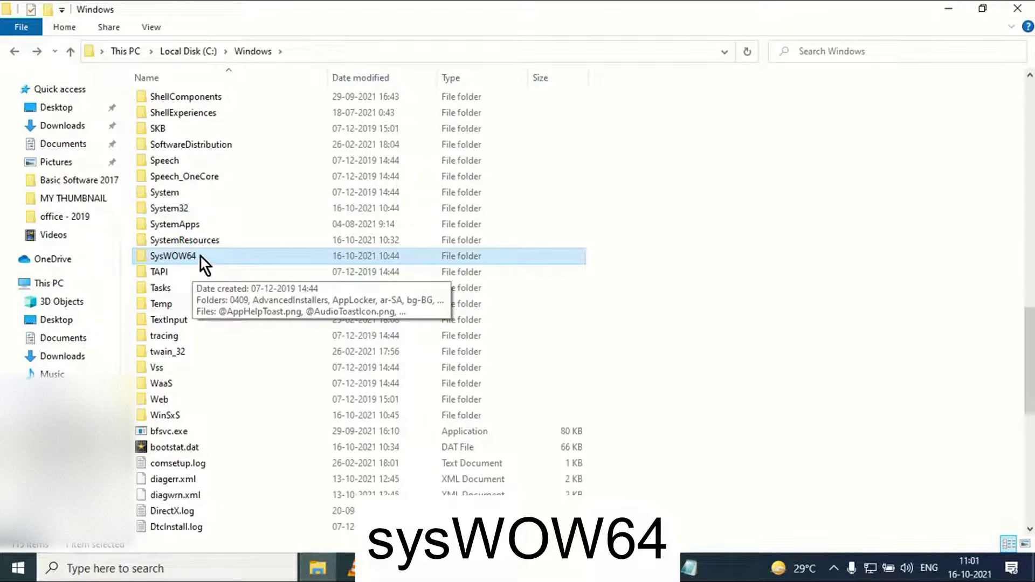
pyautogui.doubleClick(201, 256)
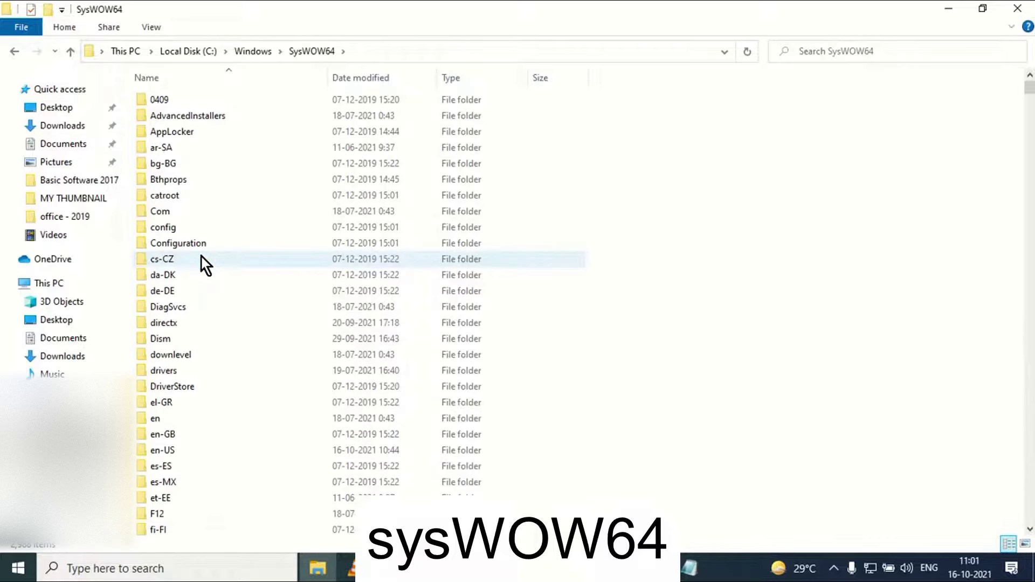
# Search the SysWOW64 folder for xinput1_3.dll and look at the actions available for the file
pyautogui.click(846, 50)
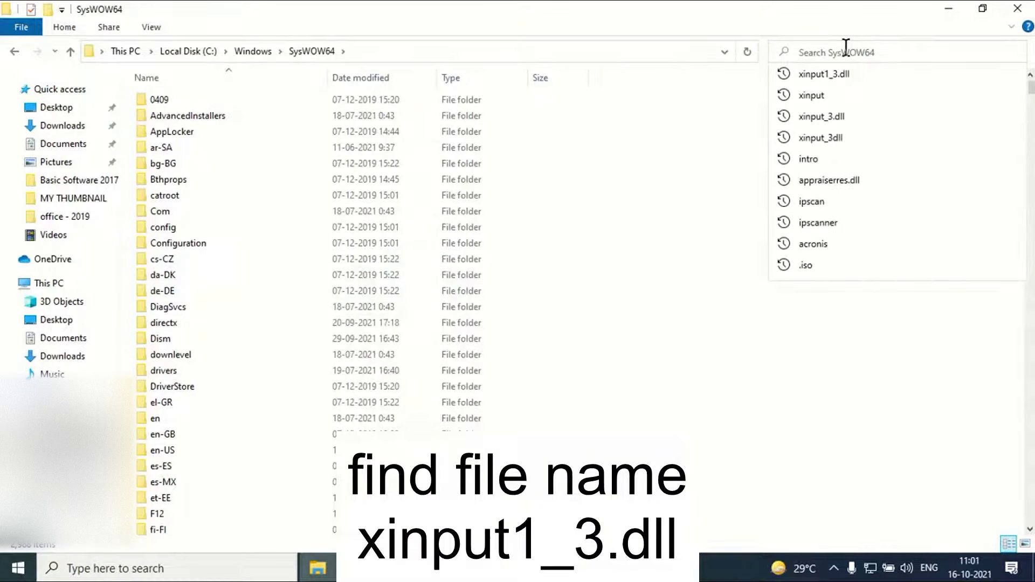
pyautogui.write('xinput1_3.dll')
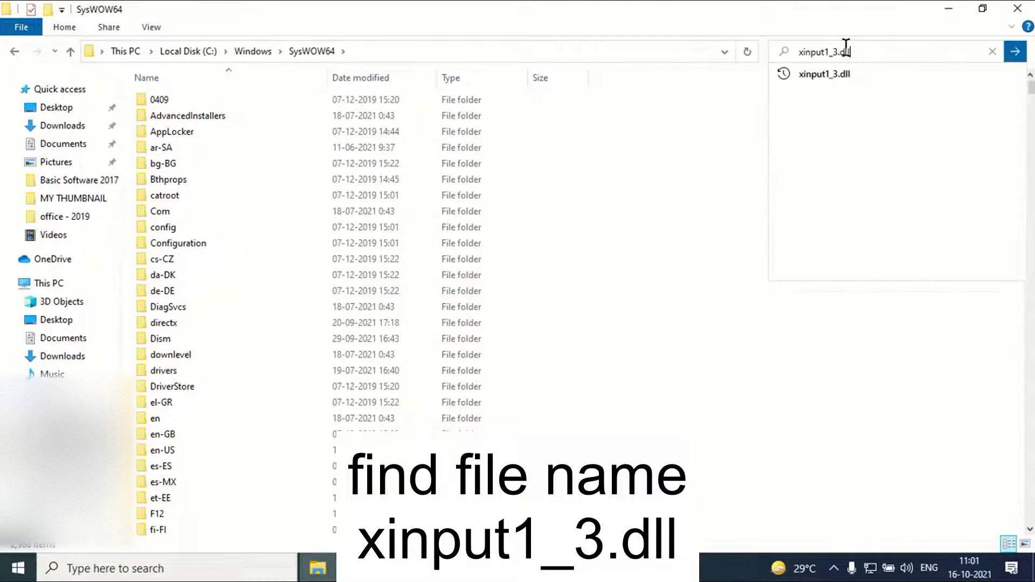
pyautogui.click(870, 79)
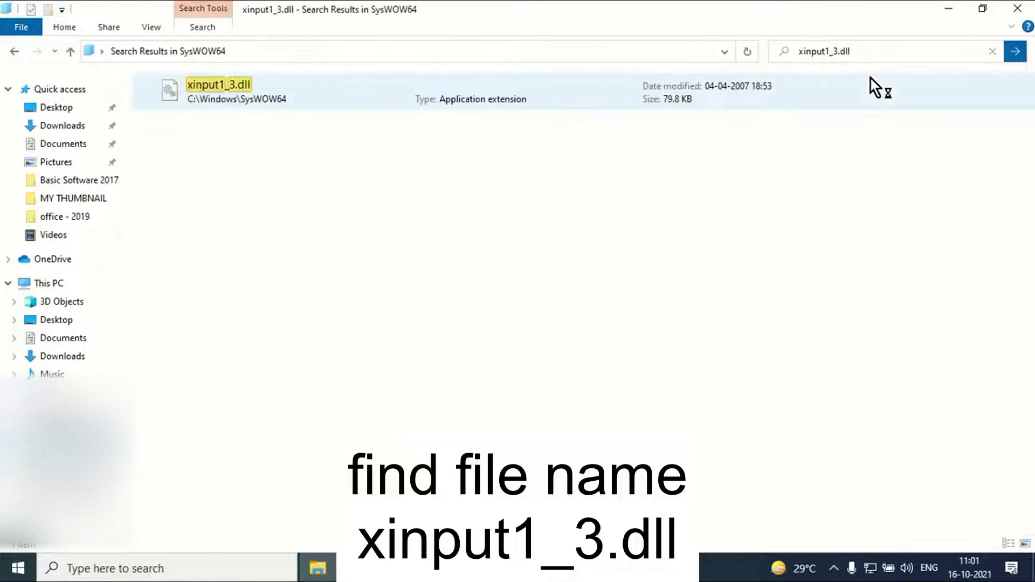
pyautogui.click(227, 88)
pyautogui.rightClick(226, 89)
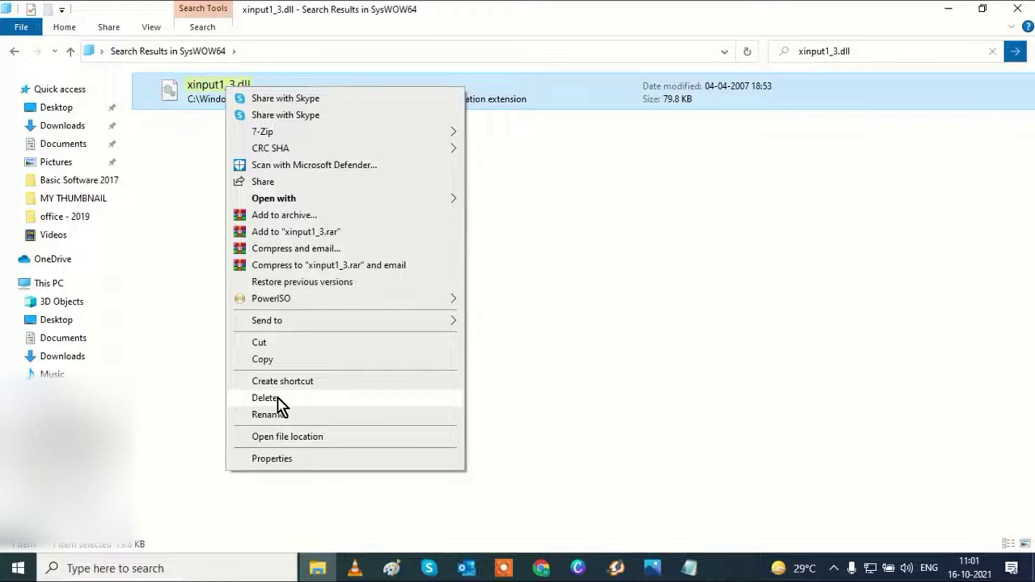
pyautogui.click(170, 251)
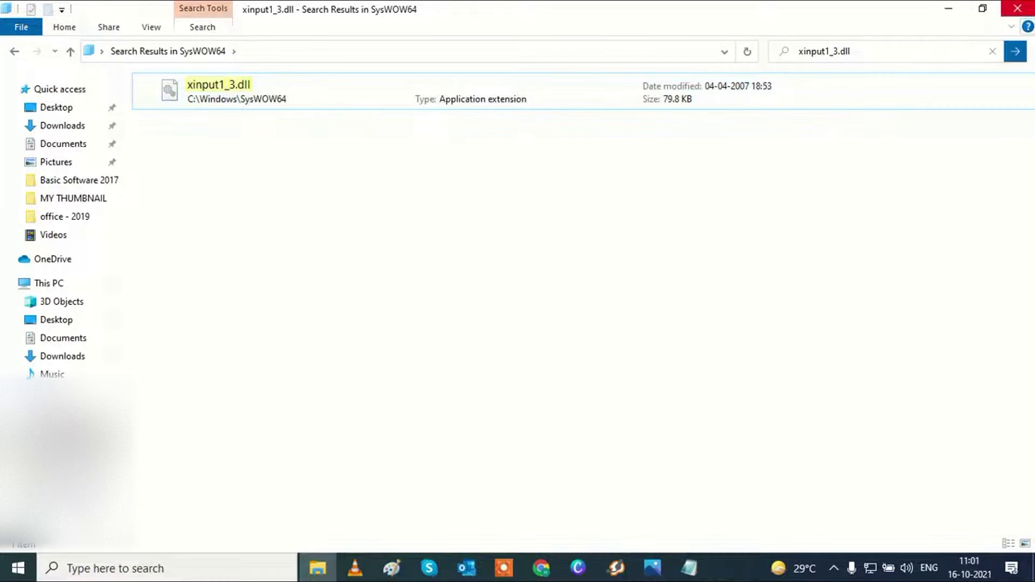
# Close the File Explorer window and refresh the desktop
pyautogui.click(1021, 8)
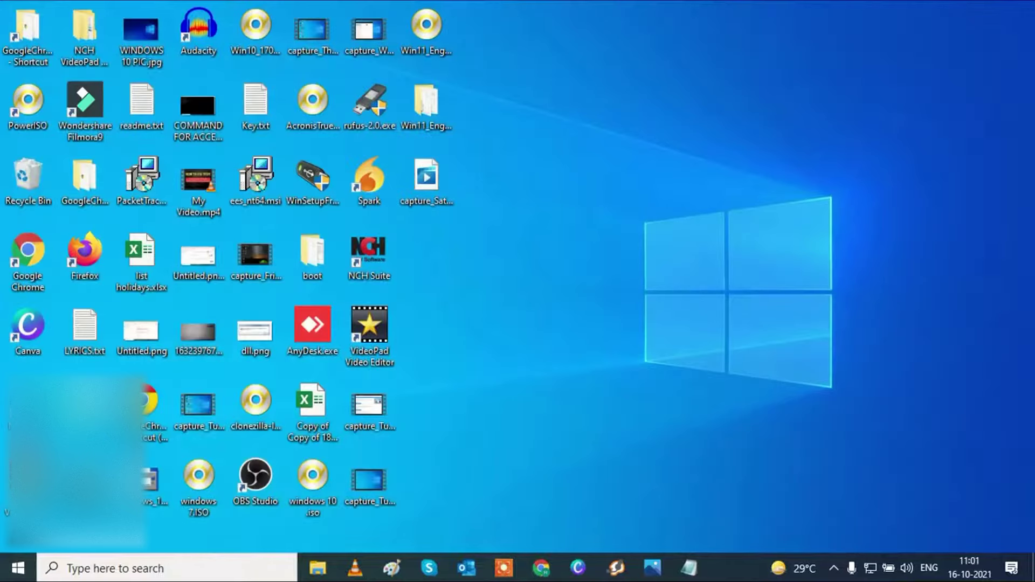
pyautogui.rightClick(719, 107)
pyautogui.click(769, 149)
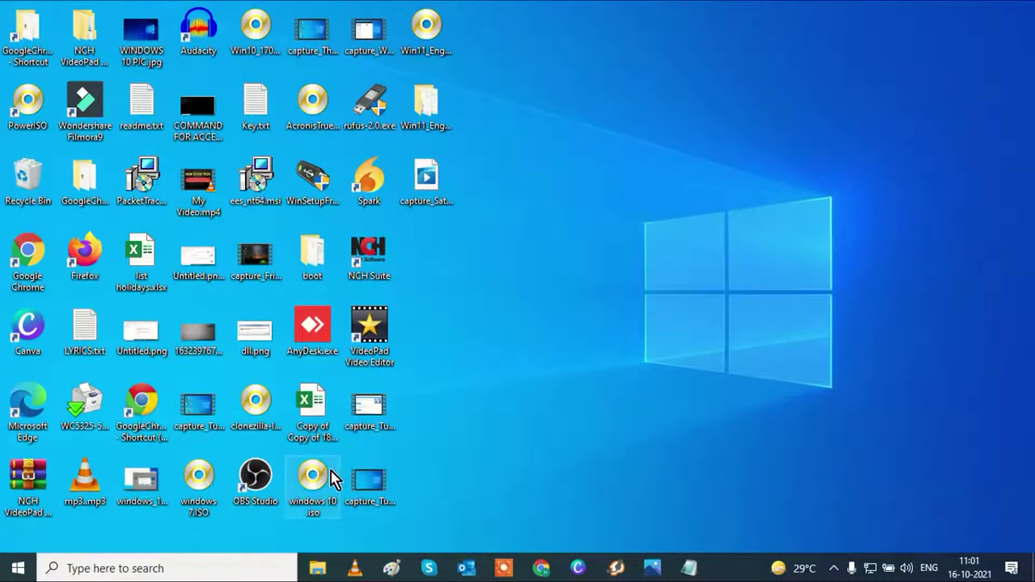
# Find Google Chrome through a Windows search and open it
pyautogui.click(134, 569)
pyautogui.write('goog')
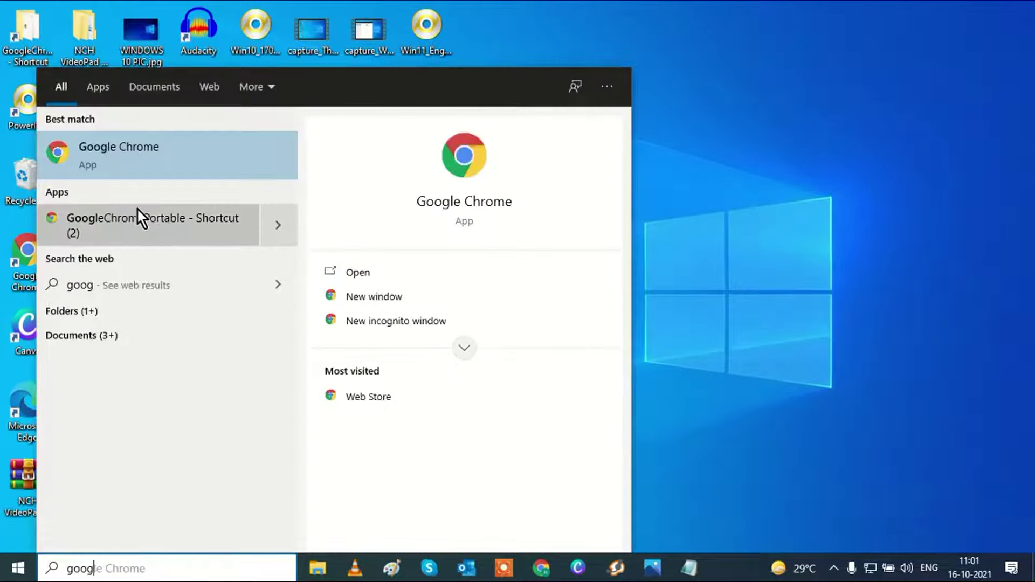
pyautogui.click(159, 151)
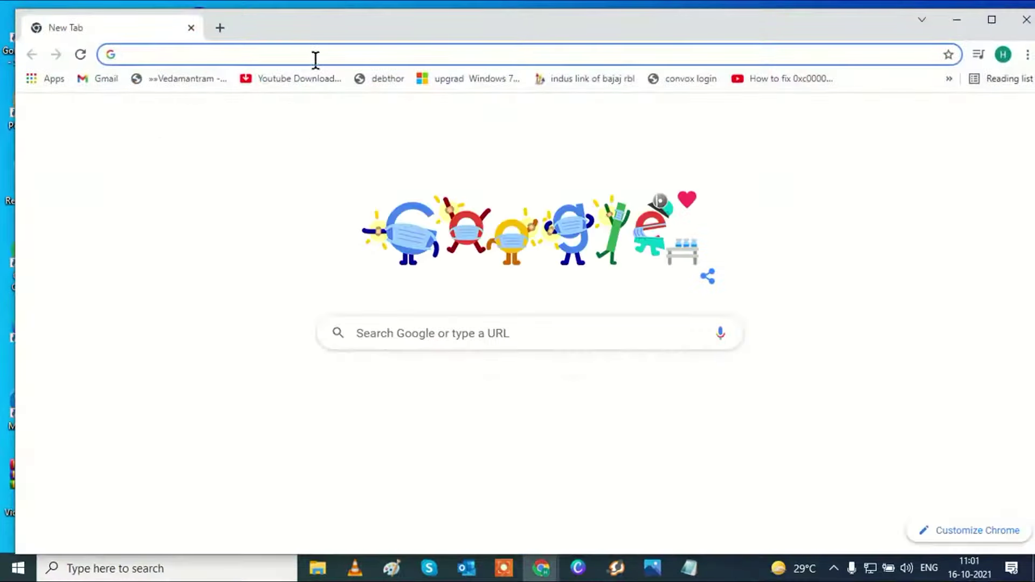
# Search the web for directx
pyautogui.click(301, 55)
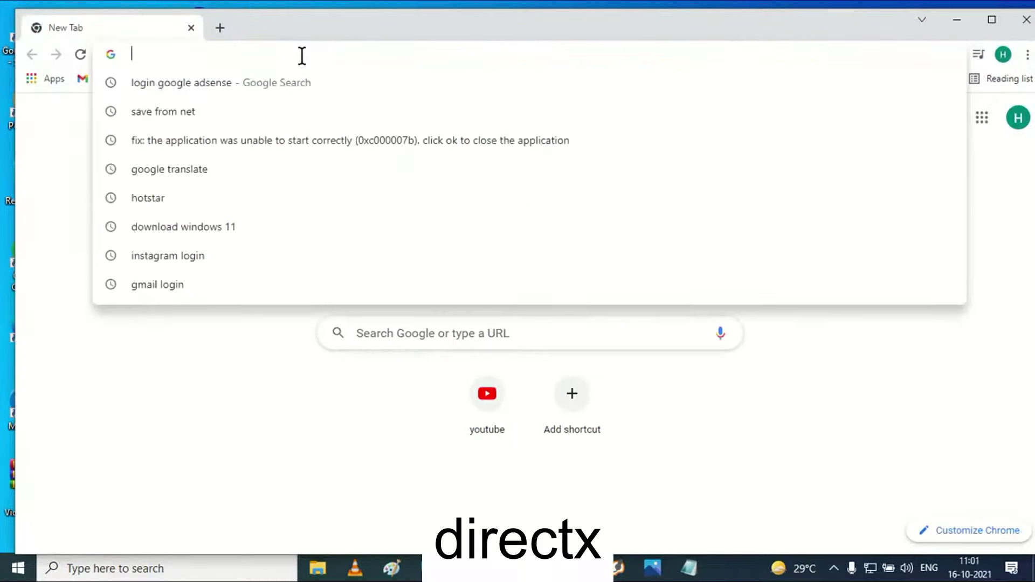
pyautogui.write('dire')
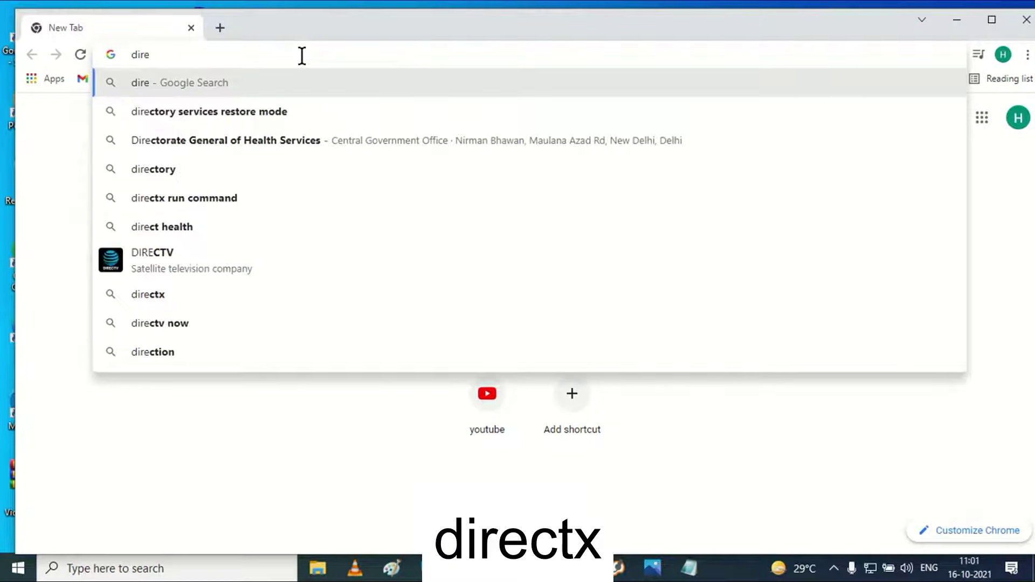
pyautogui.write('ct')
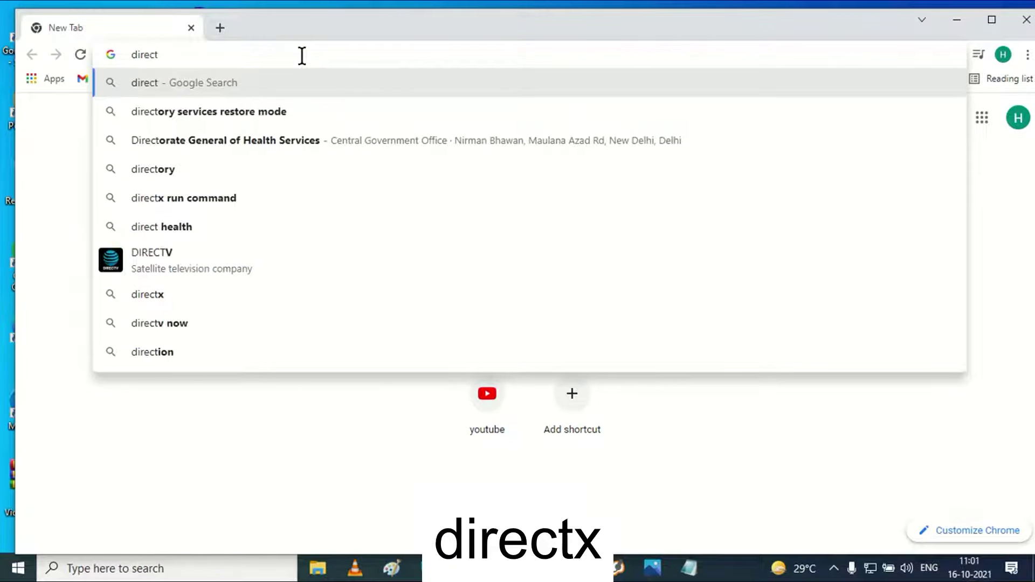
pyautogui.write('x')
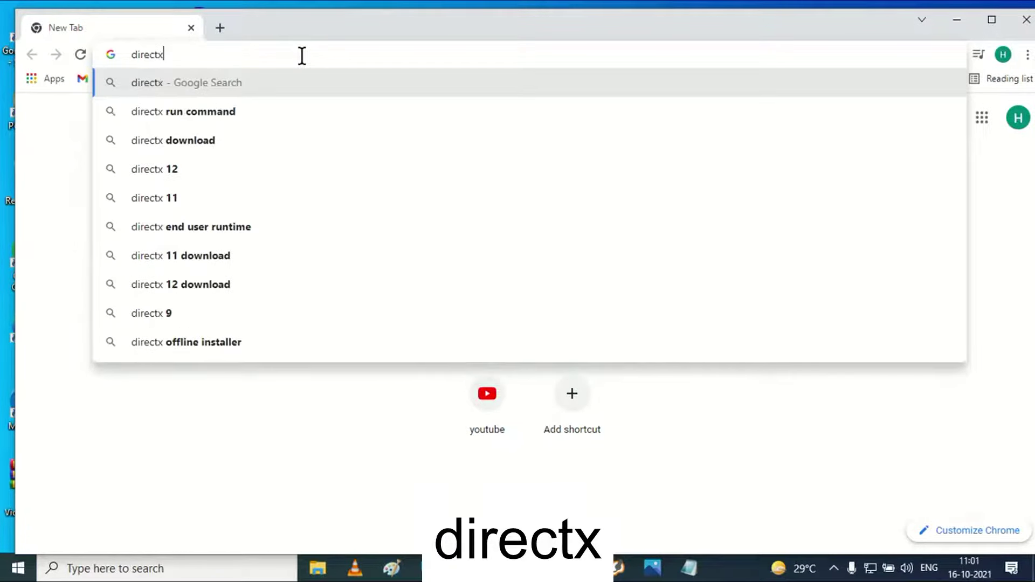
pyautogui.press('Return')
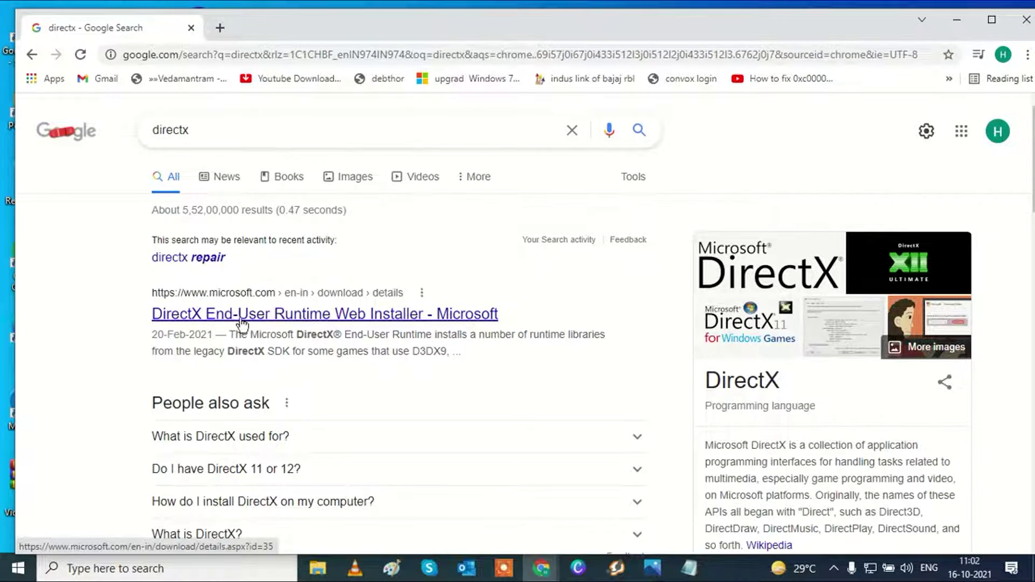
# Open Microsoft's DirectX End-User Runtime Web Installer page and download the installer in English
pyautogui.click(364, 320)
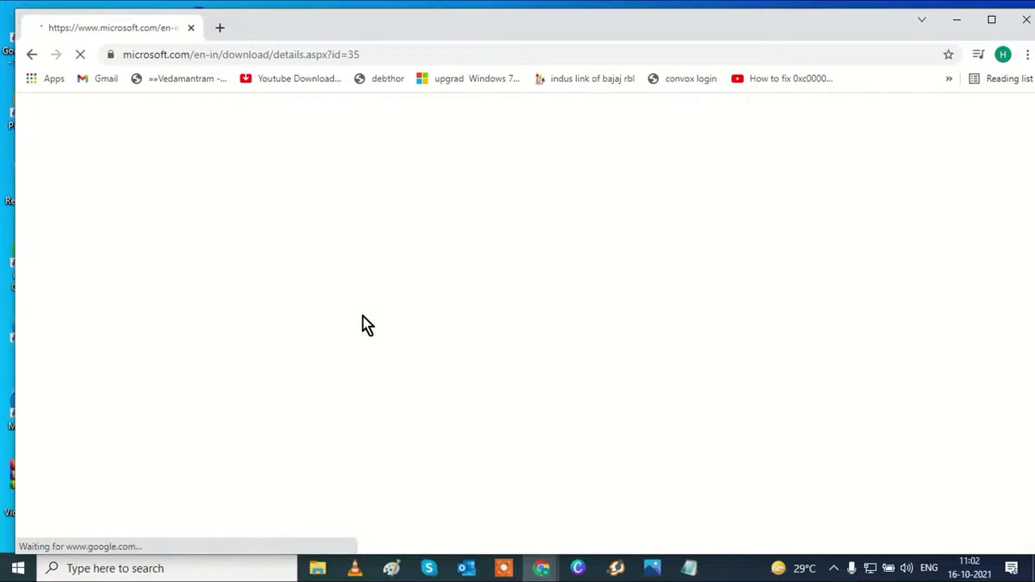
pyautogui.click(394, 413)
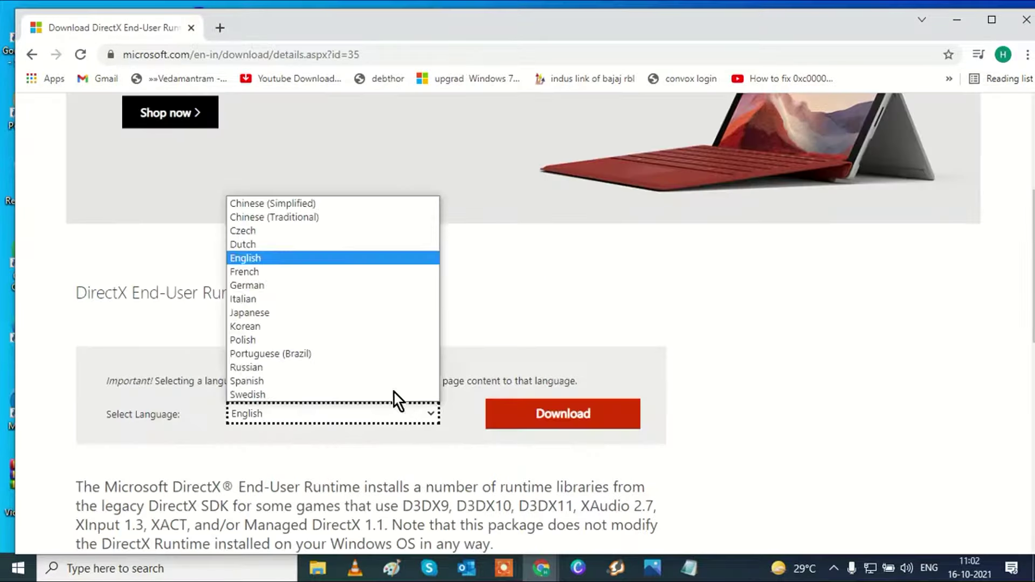
pyautogui.click(292, 260)
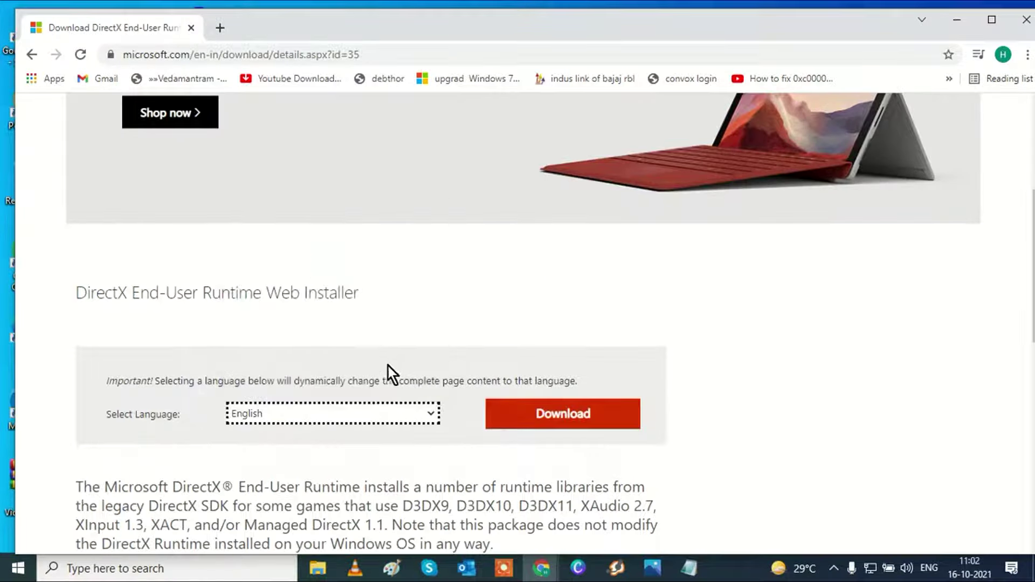
pyautogui.click(579, 414)
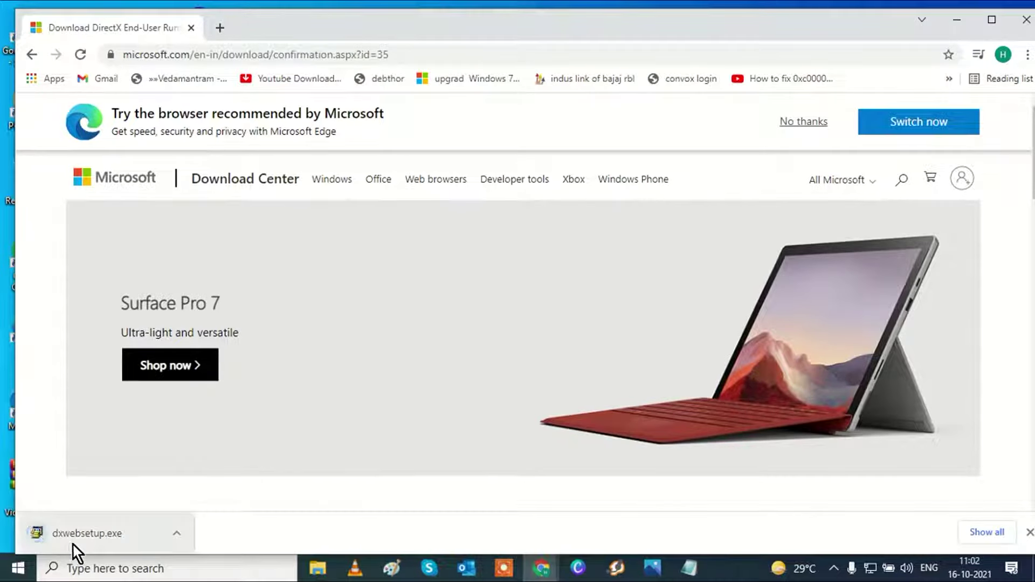
# Launch the downloaded dxwebsetup.exe and minimize the browser window
pyautogui.click(173, 535)
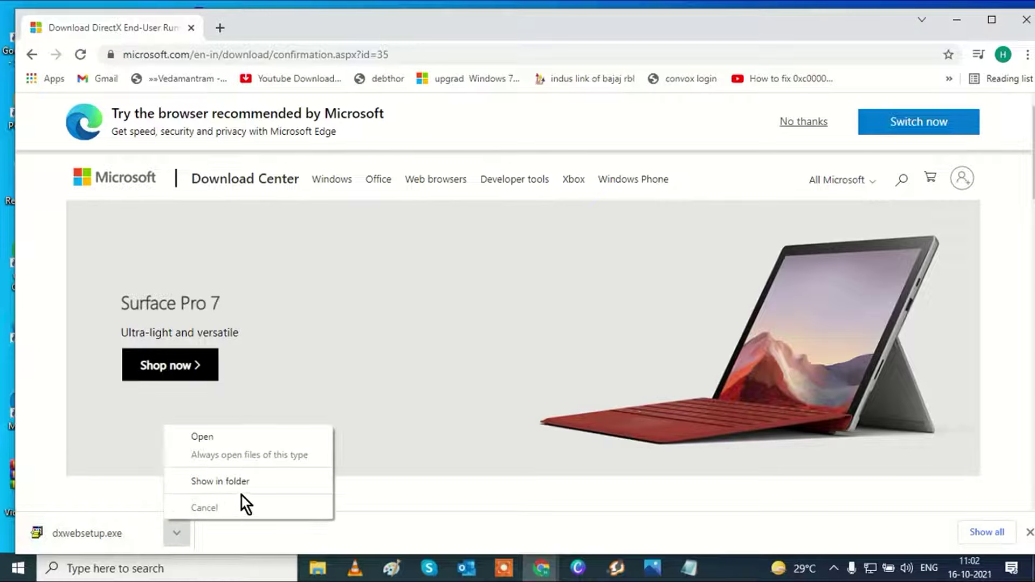
pyautogui.click(102, 528)
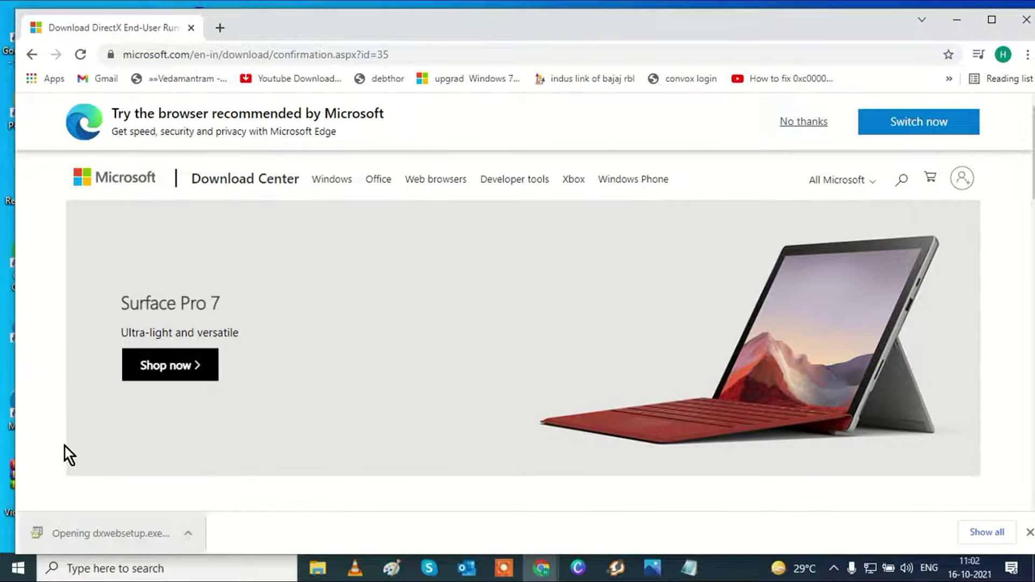
pyautogui.click(954, 20)
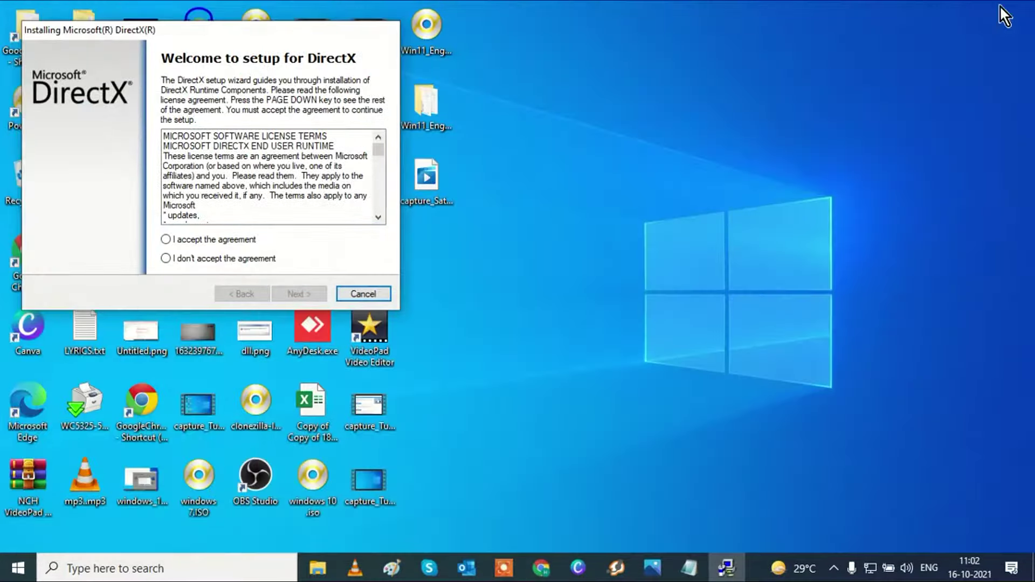
# Accept the DirectX license agreement, continue past the Bing Bar offer and finish the setup wizard
pyautogui.click(164, 239)
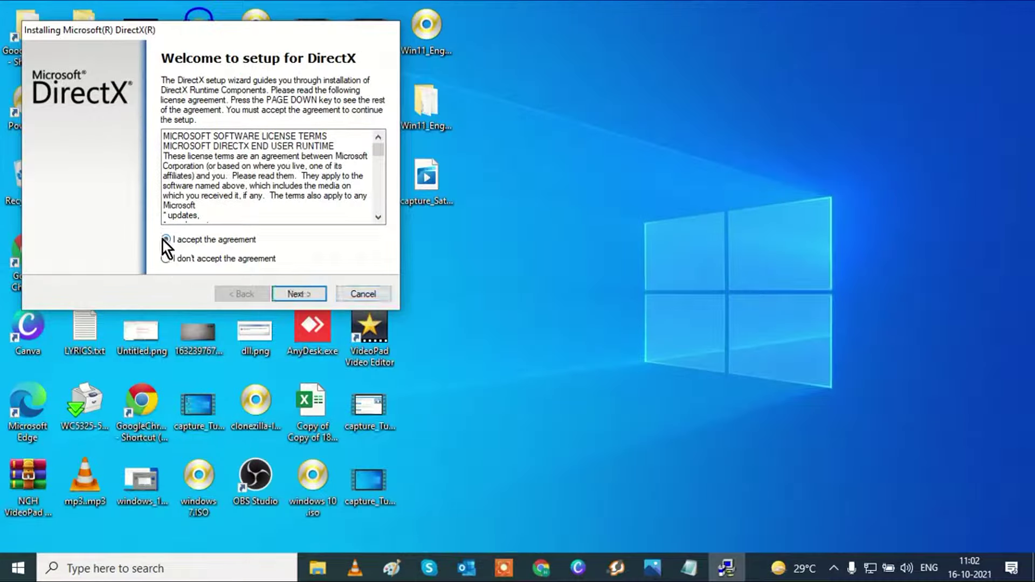
pyautogui.click(299, 294)
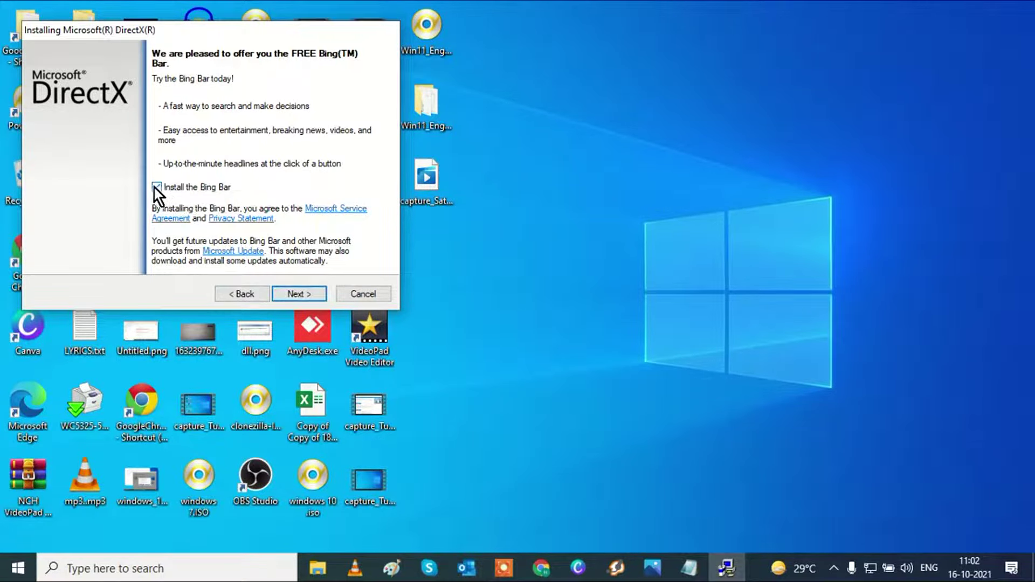
pyautogui.click(305, 293)
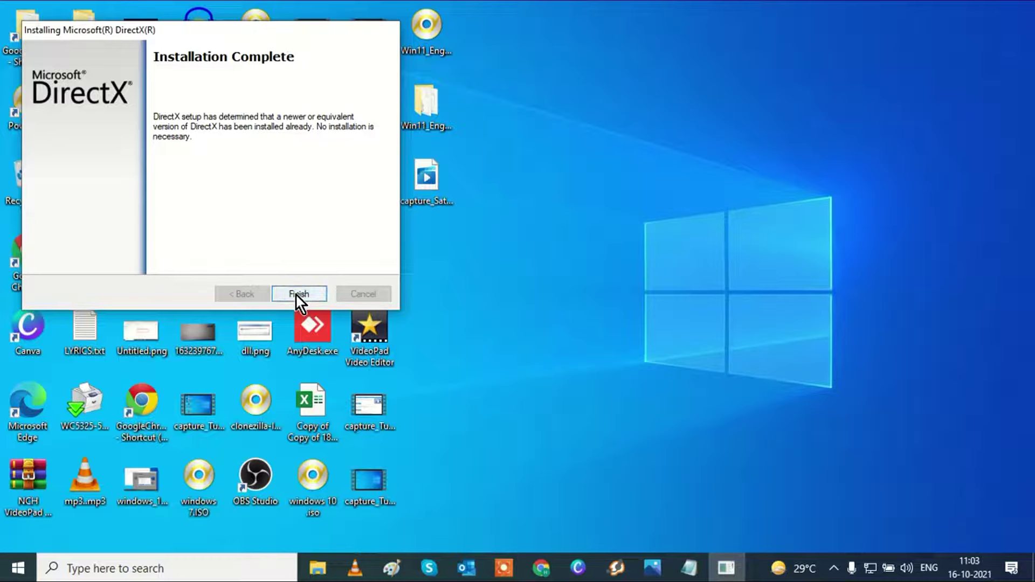
pyautogui.click(310, 287)
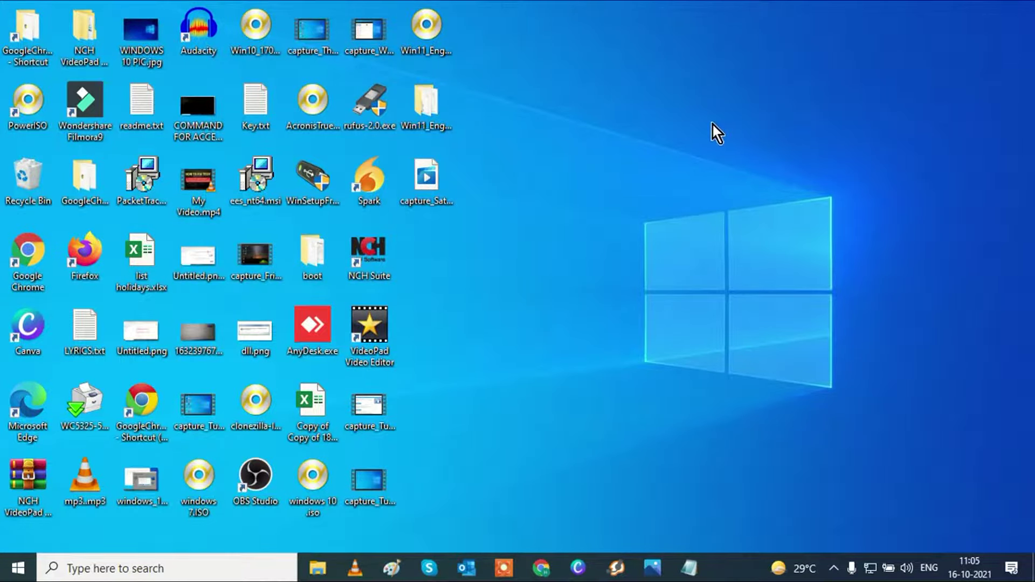
# Open Programs and Features from Control Panel, select OBS Studio in the installed programs list, and close the window
pyautogui.click(199, 568)
pyautogui.write('con')
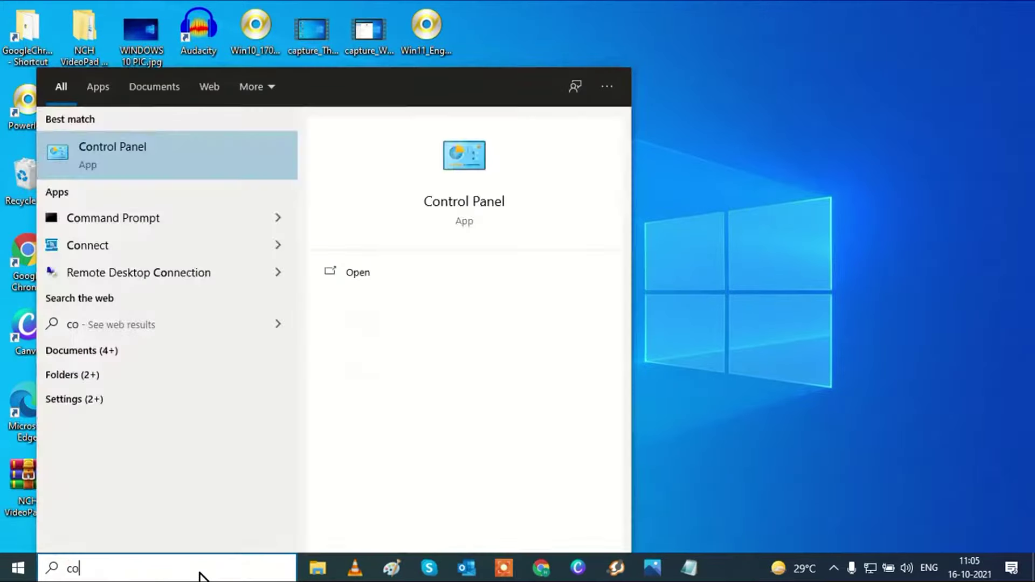
pyautogui.click(183, 146)
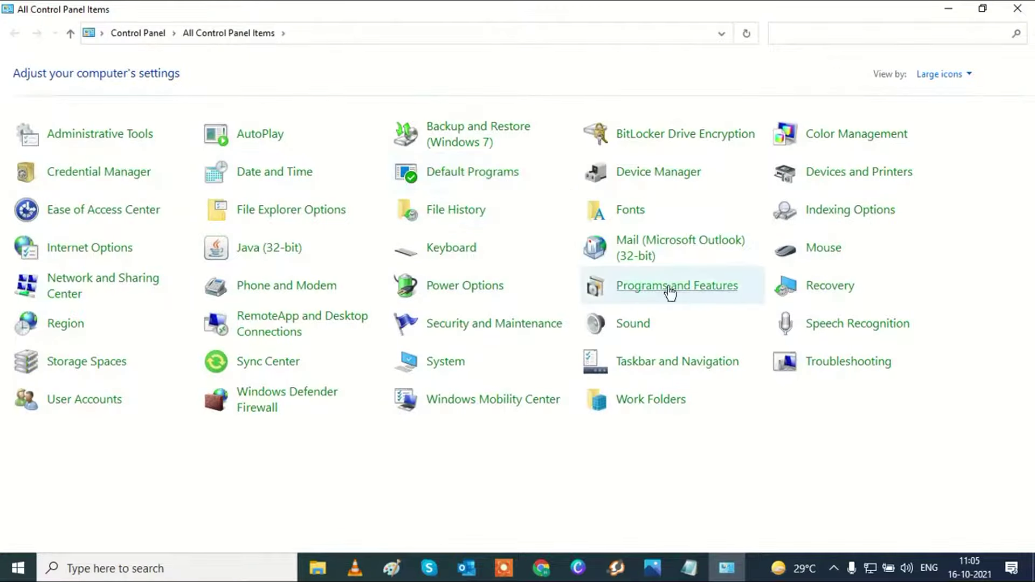
pyautogui.click(666, 288)
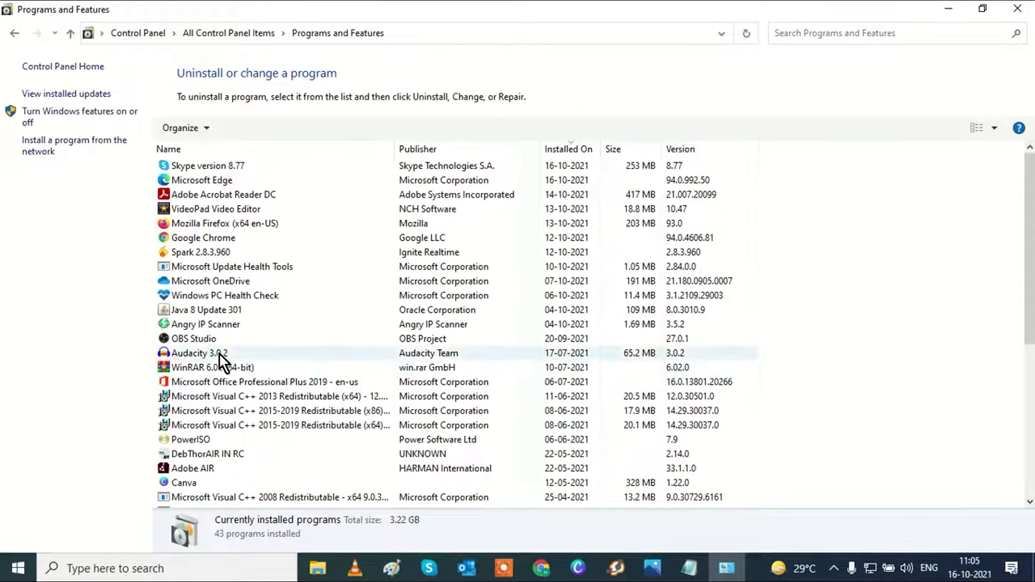
pyautogui.click(209, 336)
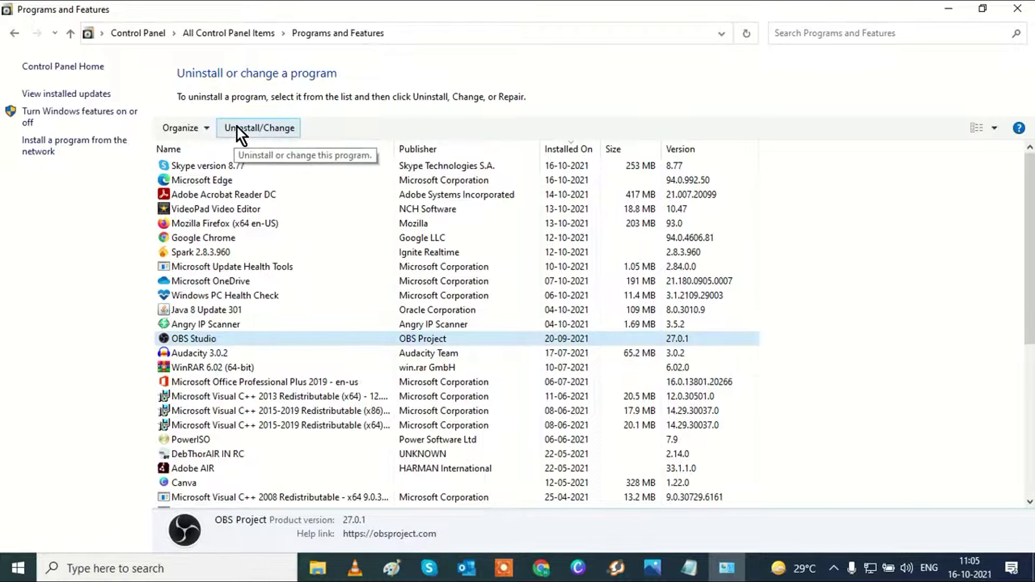
pyautogui.click(1016, 10)
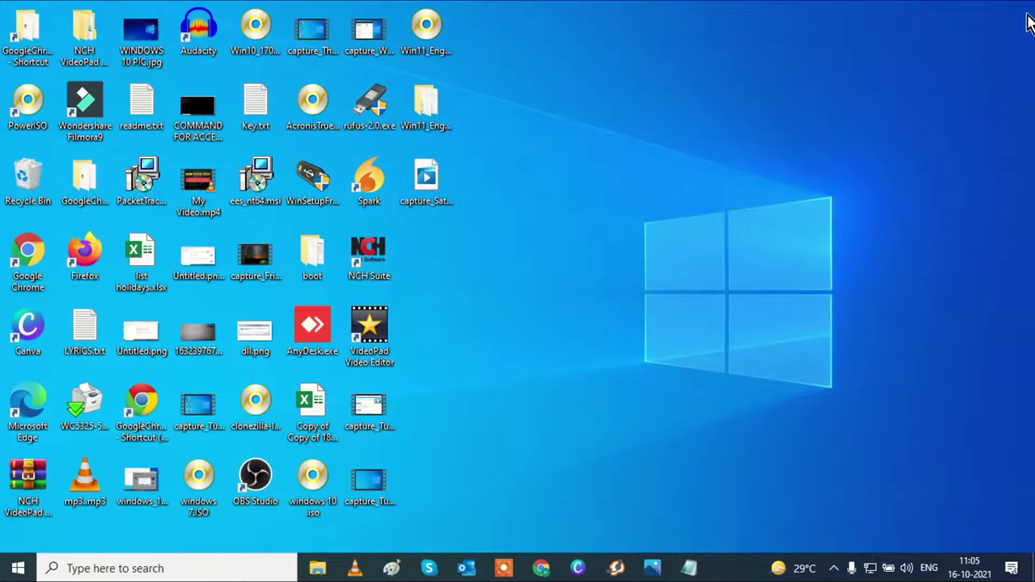
# Search for windows security, open Windows Security and go to Virus & threat protection
pyautogui.click(103, 566)
pyautogui.write('win')
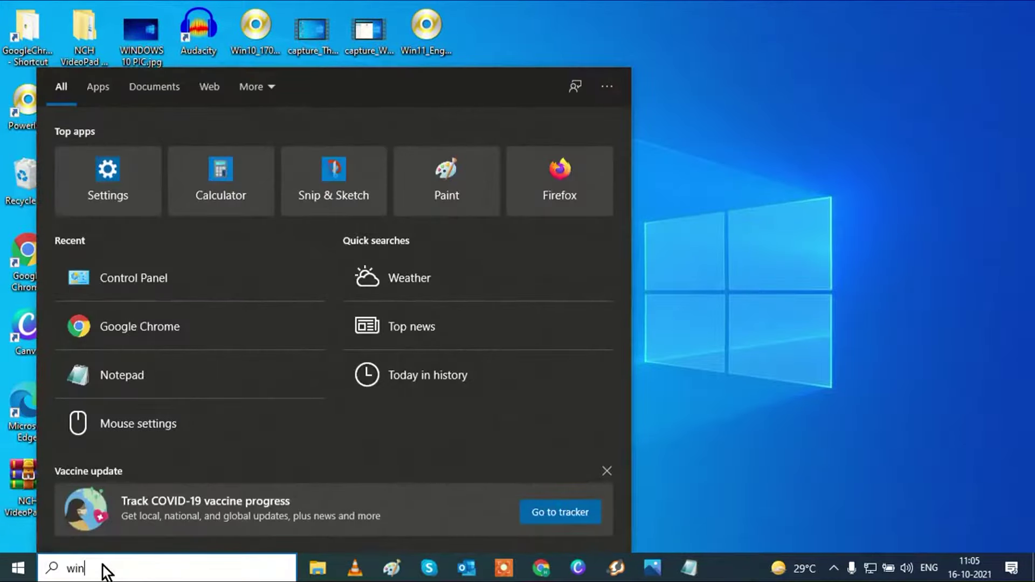
pyautogui.write('dows s')
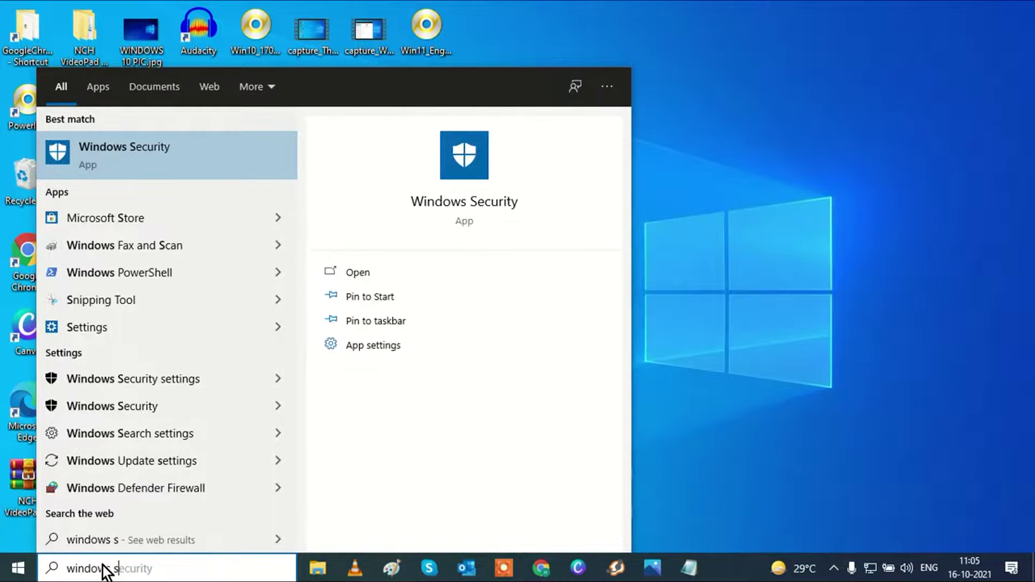
pyautogui.write('ecurity')
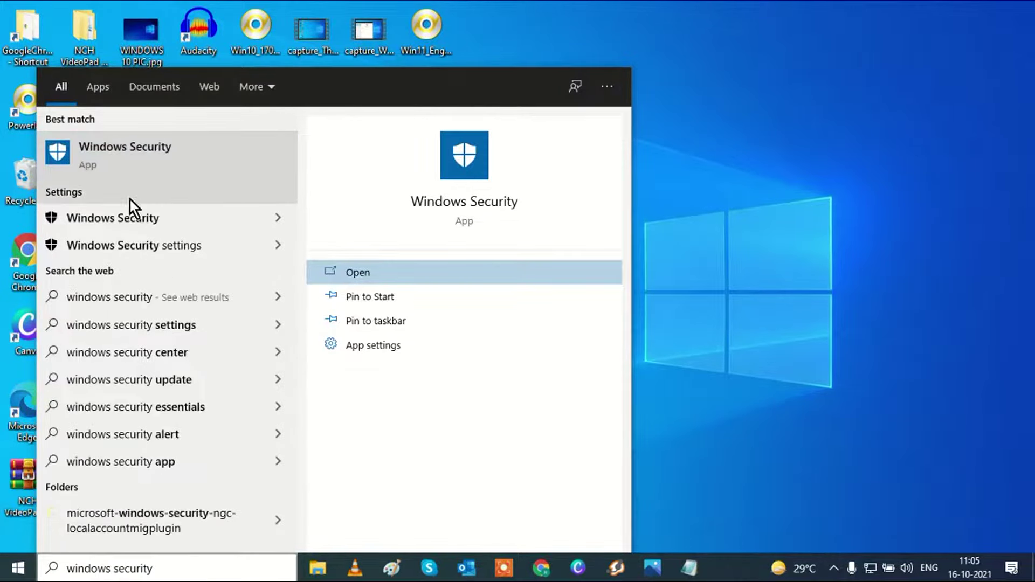
pyautogui.click(131, 222)
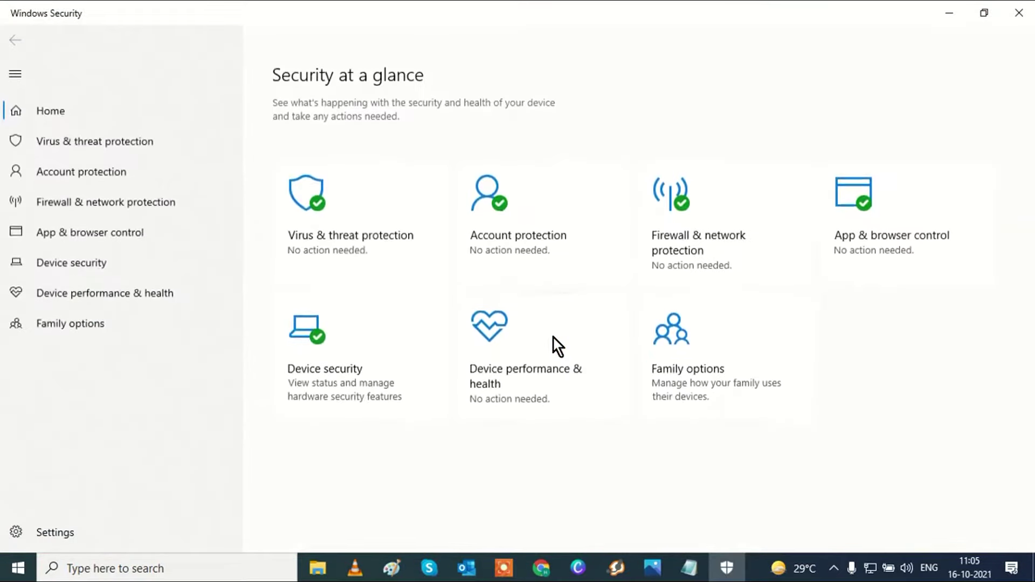
pyautogui.click(341, 234)
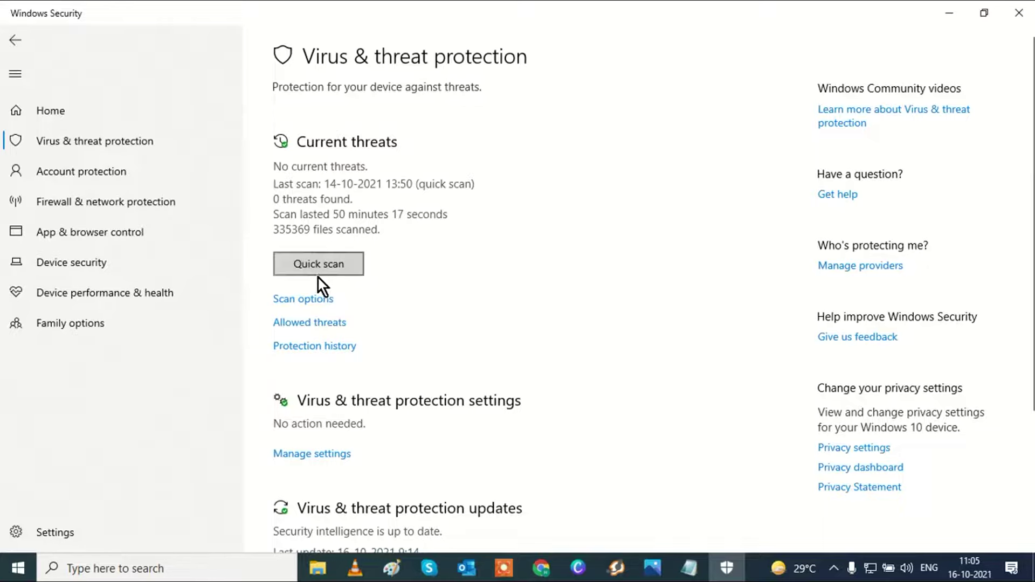
# Turn off real-time protection, cloud-delivered protection, automatic sample submission and tamper protection in the Virus & threat protection settings, and close Windows Security
pyautogui.click(312, 458)
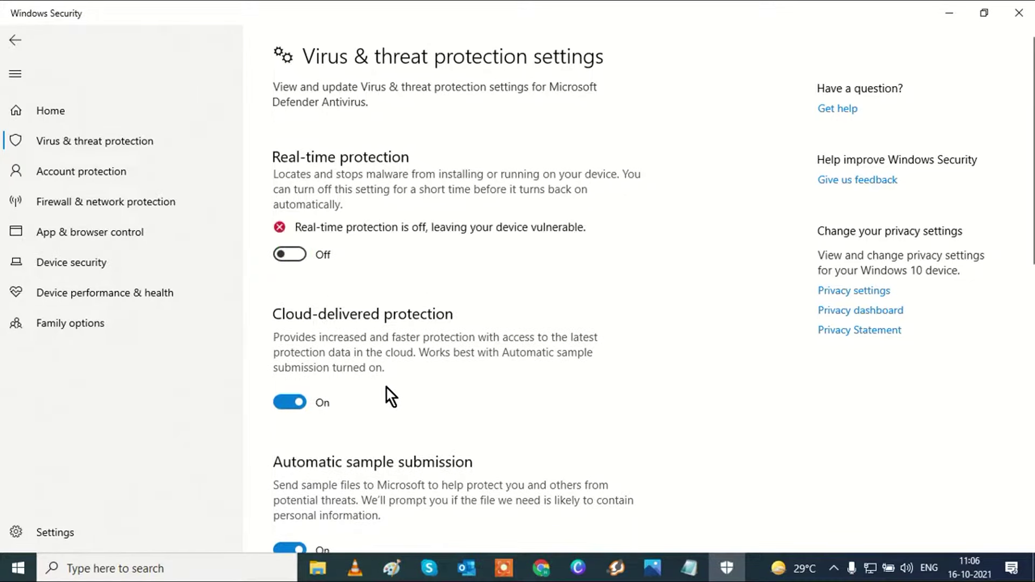
pyautogui.click(302, 397)
pyautogui.scroll(-5, 432, 396)
pyautogui.click(299, 315)
pyautogui.scroll(-8, 302, 242)
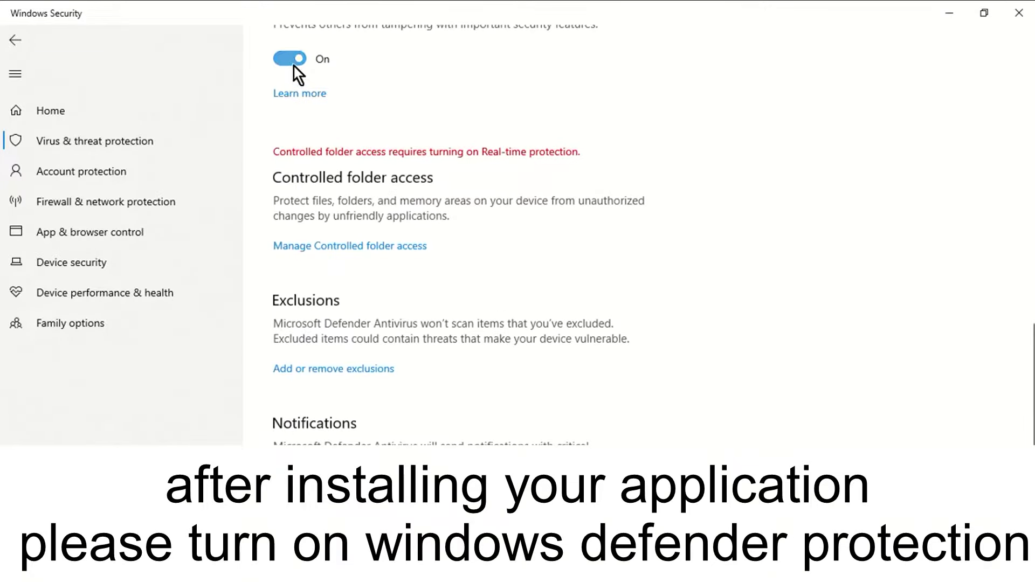
pyautogui.click(293, 61)
pyautogui.scroll(15, 416, 309)
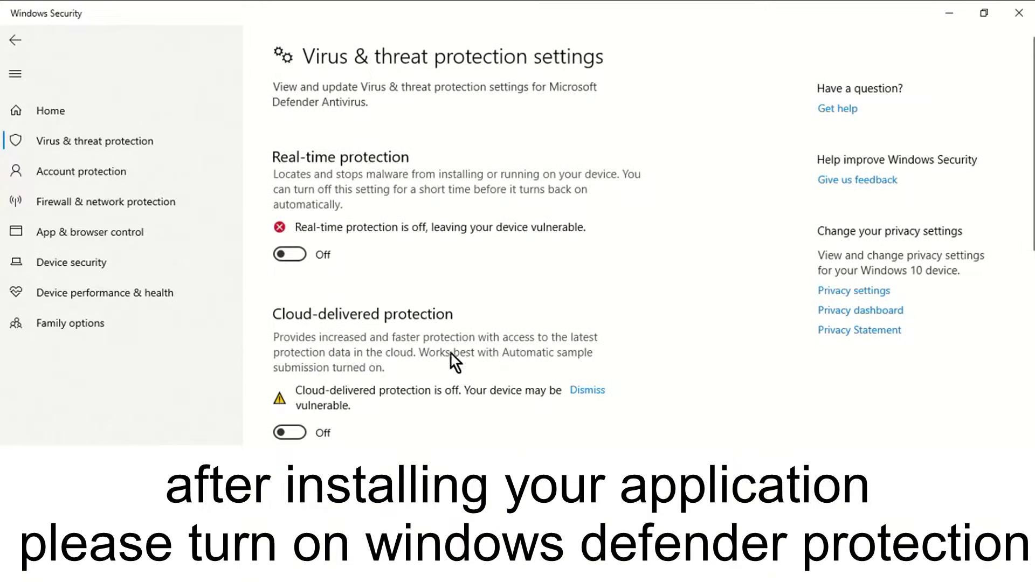
pyautogui.click(1019, 13)
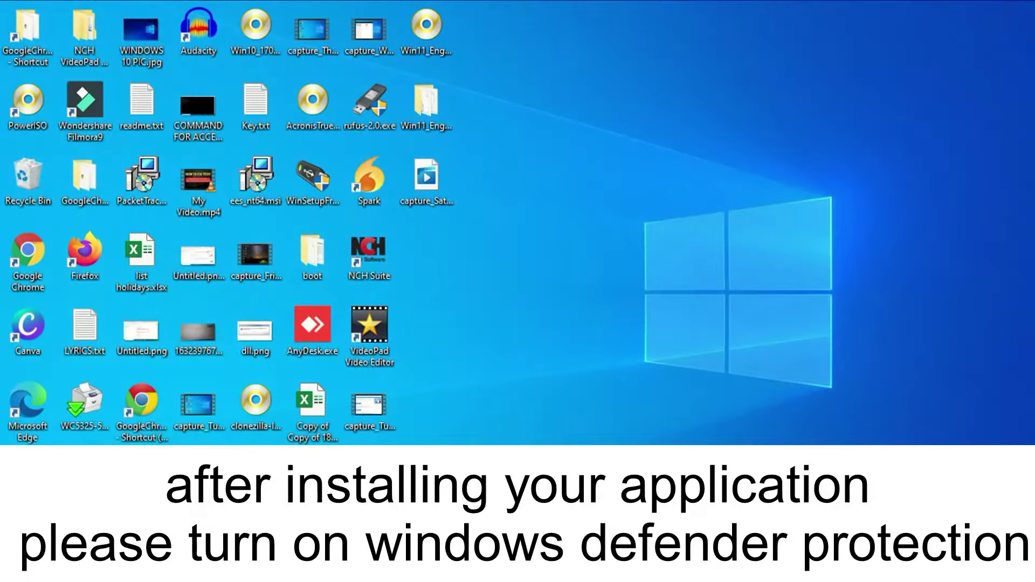
# Find and open Google Chrome on a new tab, and close it without visiting a page
pyautogui.press('super')
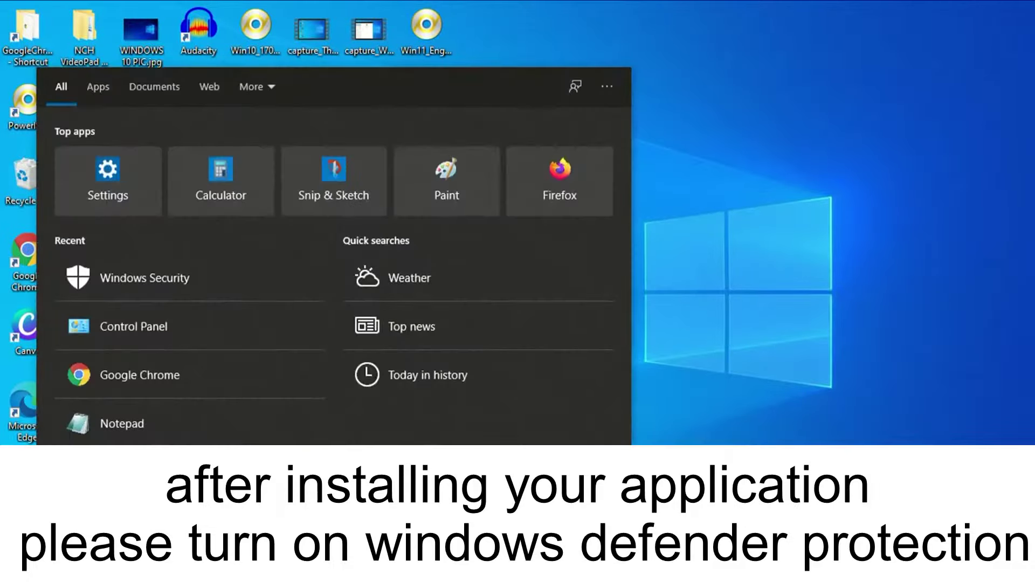
pyautogui.write('goo')
pyautogui.click(149, 139)
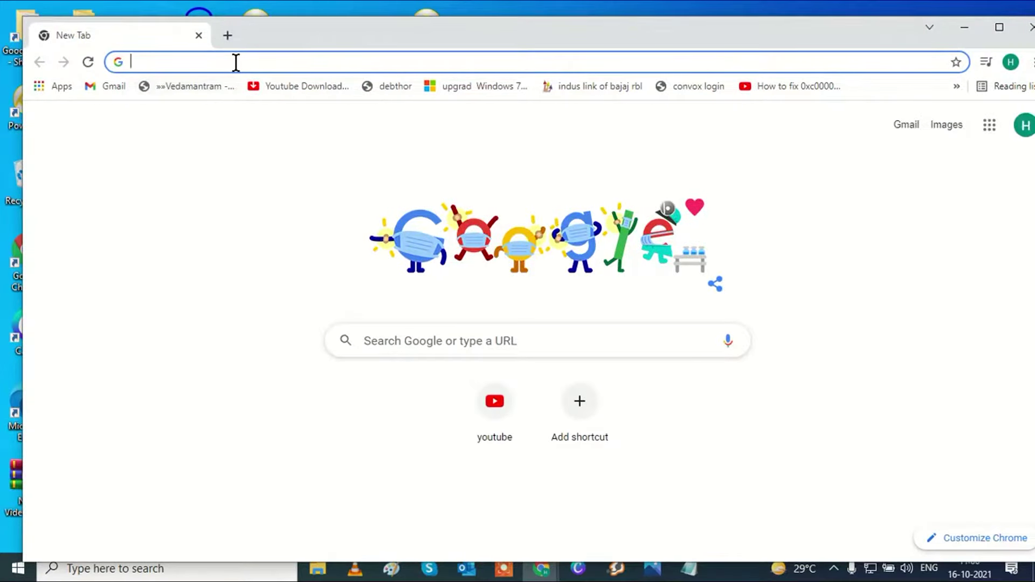
pyautogui.click(1028, 27)
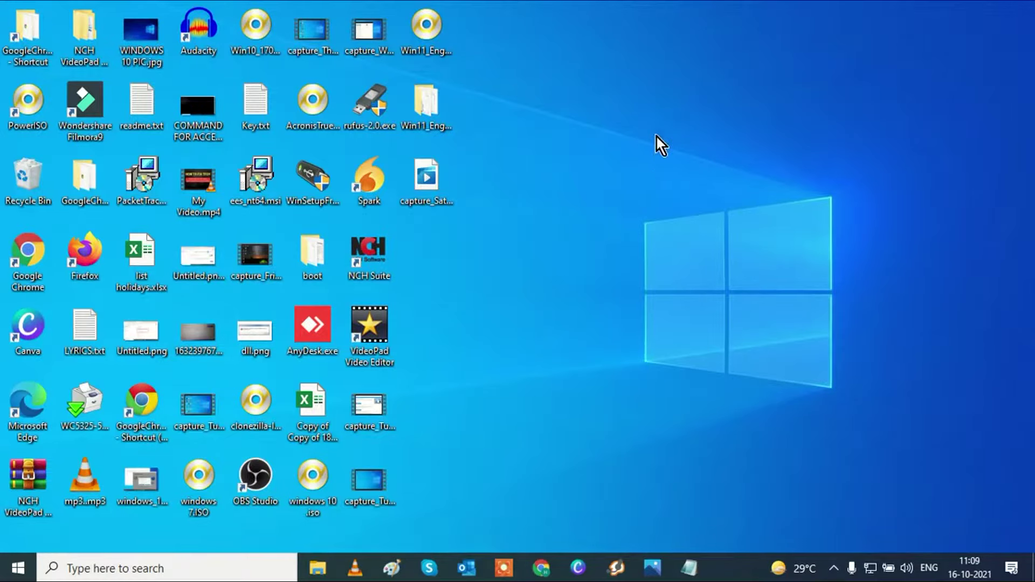
# Open the Recovery page under Update & Security in Windows Settings
pyautogui.click(18, 568)
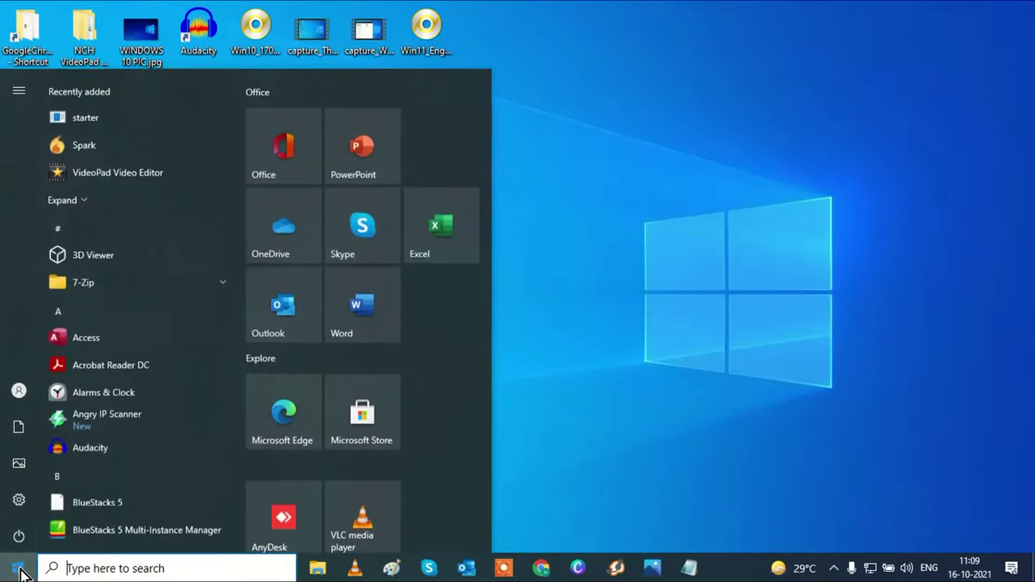
pyautogui.click(21, 499)
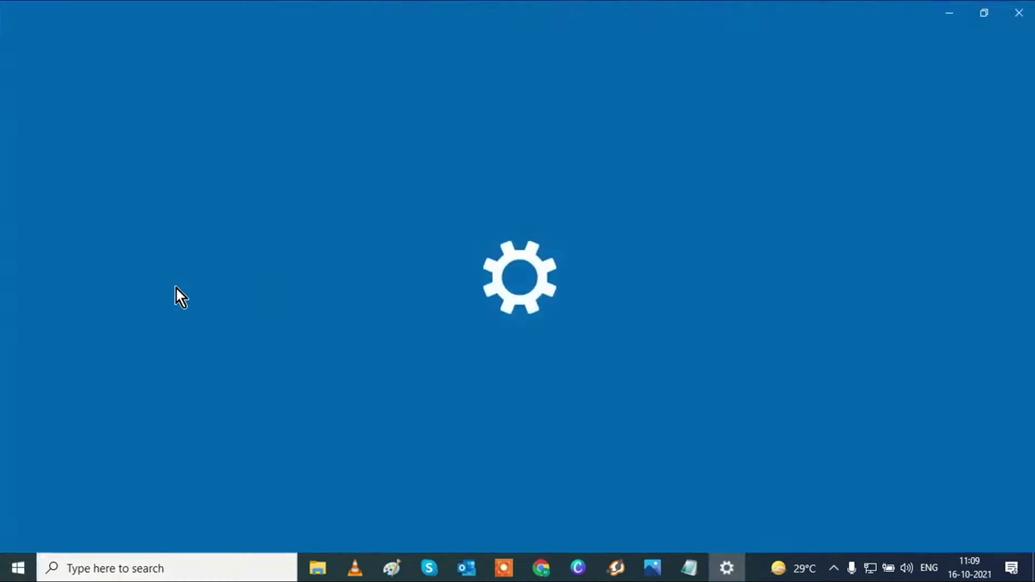
pyautogui.click(528, 342)
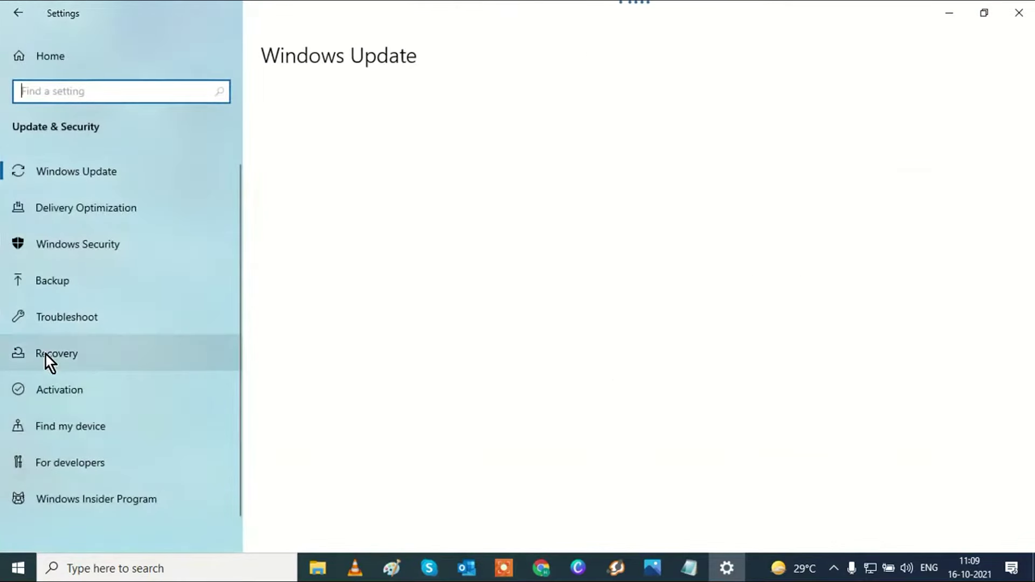
pyautogui.click(49, 353)
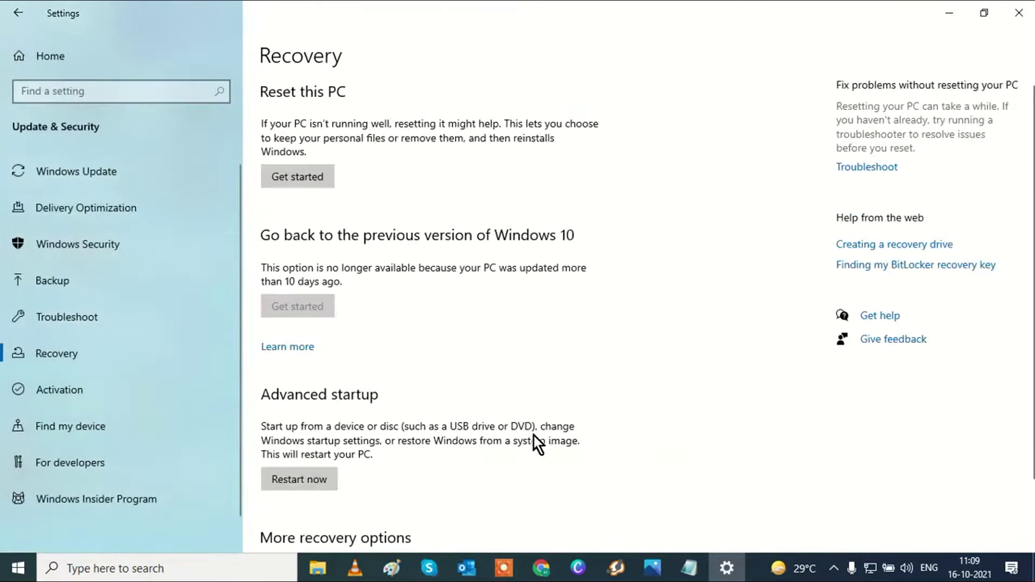
# Start Reset this PC with Remove everything, cancel at the choice of reinstall method, and close Settings
pyautogui.click(290, 175)
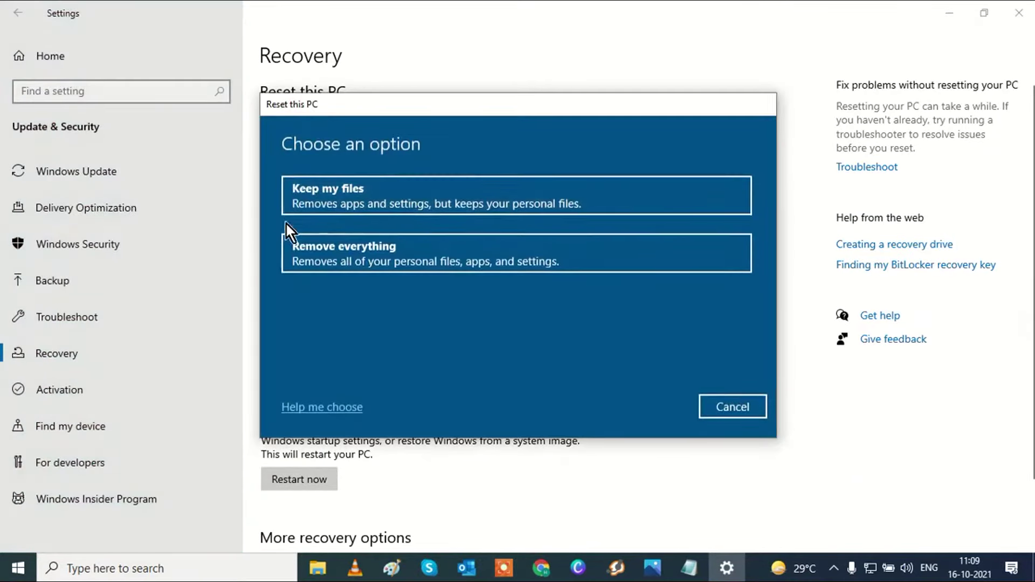
pyautogui.click(454, 255)
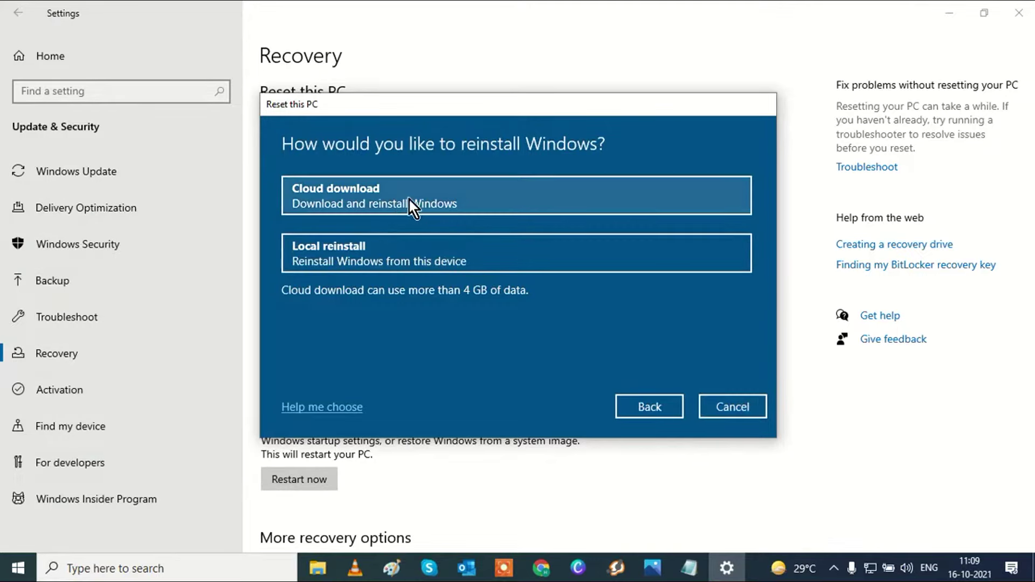
pyautogui.click(744, 411)
pyautogui.click(1019, 13)
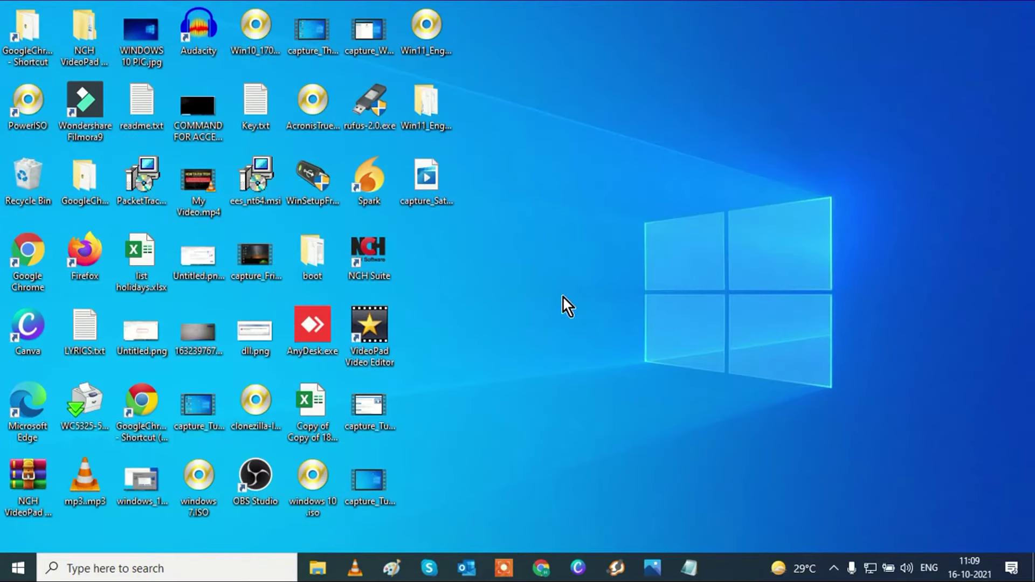